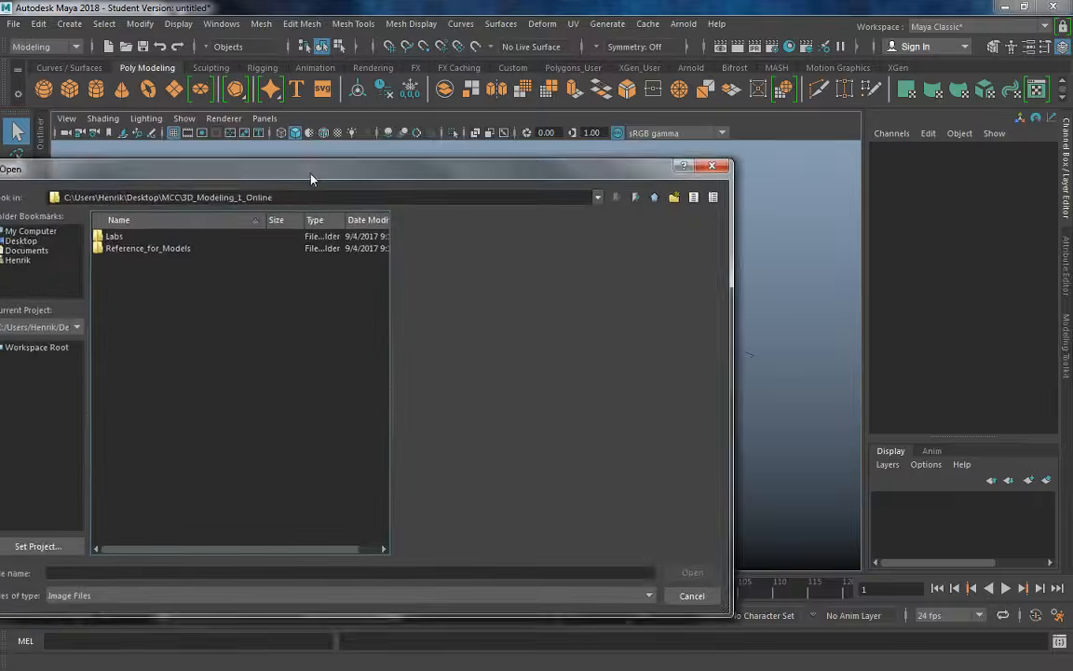
Start importing an image plane into the perspective view and browse to the Reference_for_Models folder
left_click_drag(280, 156, 402, 97)
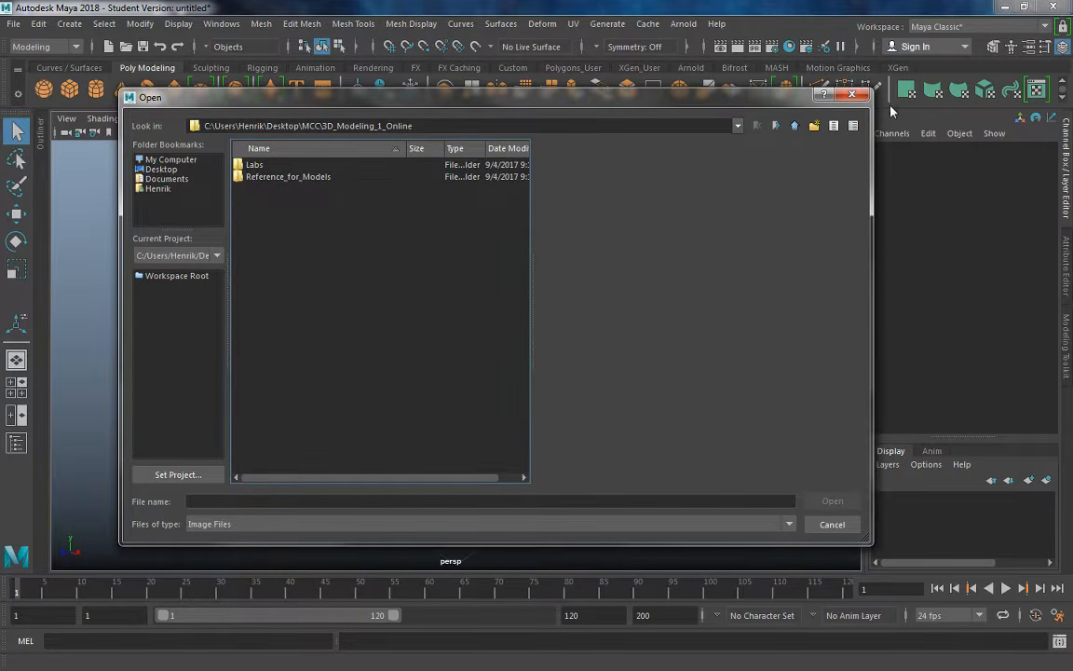
left_click(851, 94)
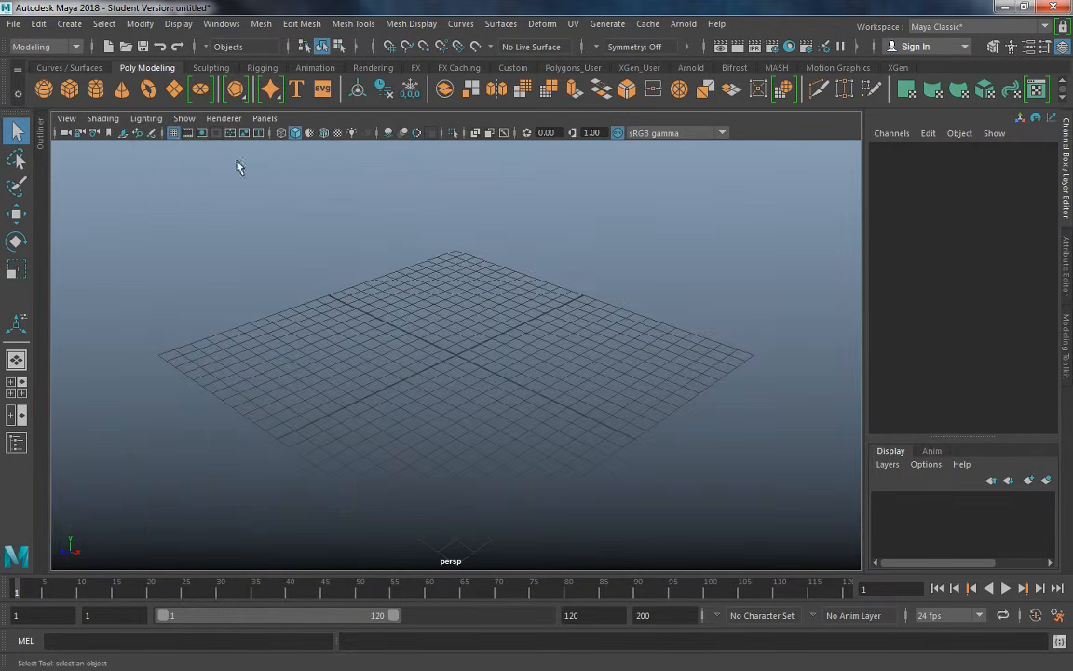
left_click(122, 134)
left_click_drag(91, 325, 694, 98)
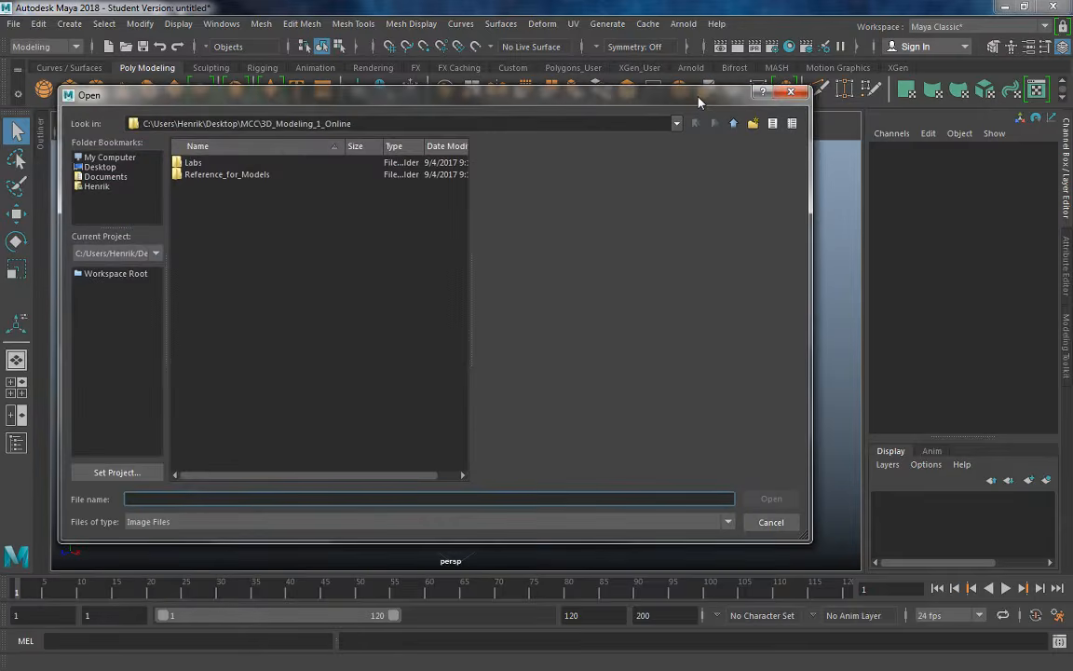
double_click(210, 175)
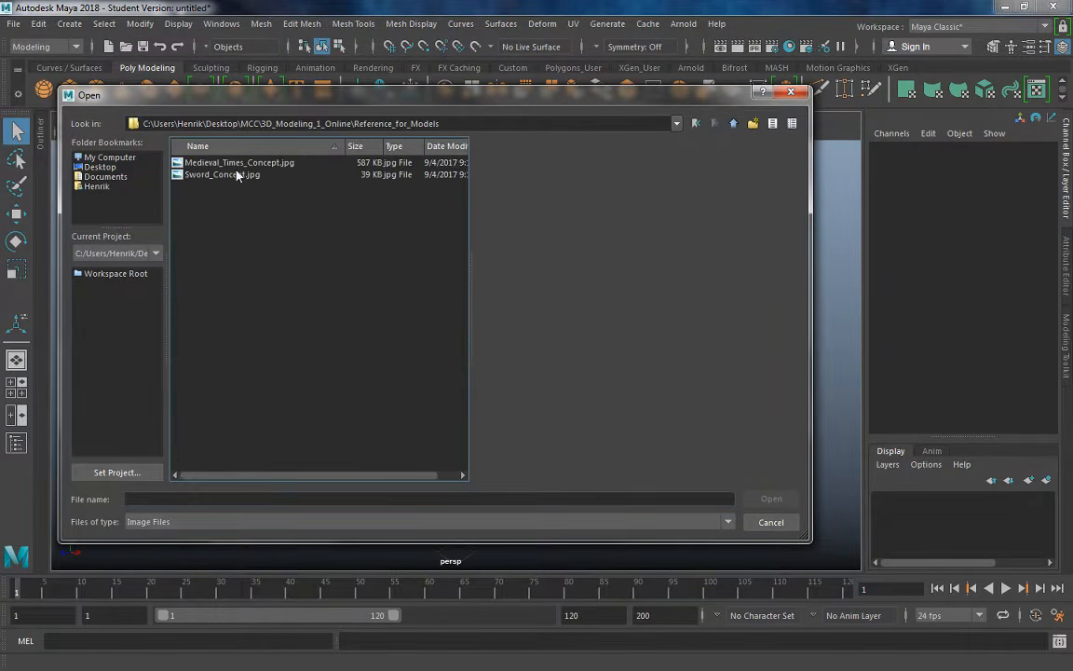
Compare the previews of Sword_Concept.jpg and Medieval_Times_Concept.jpg
left_click(238, 175)
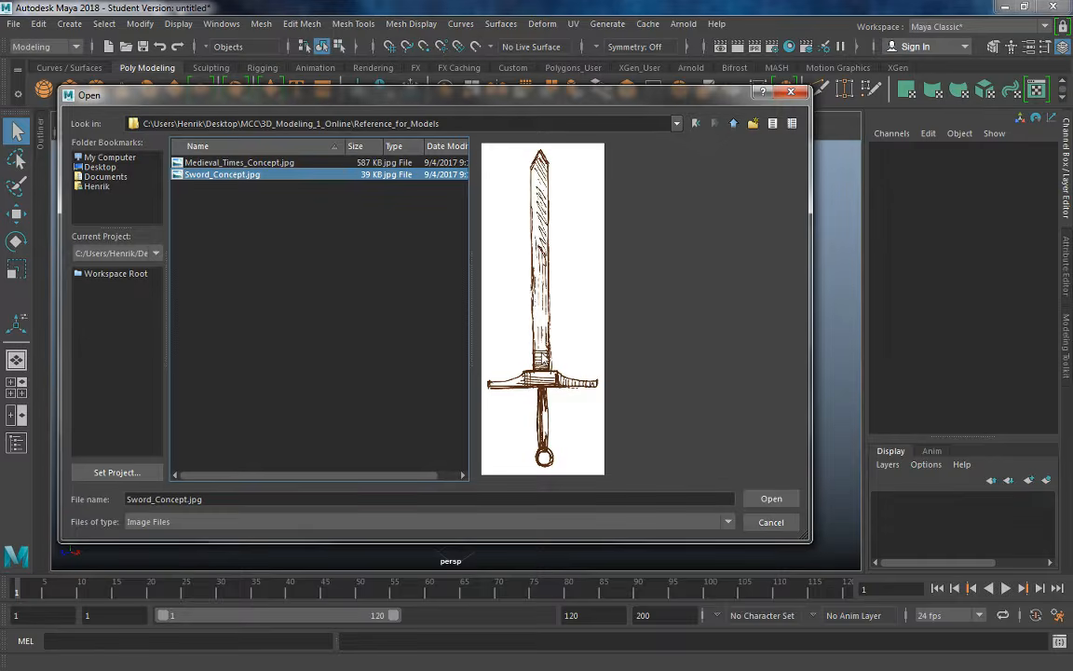
left_click(310, 163)
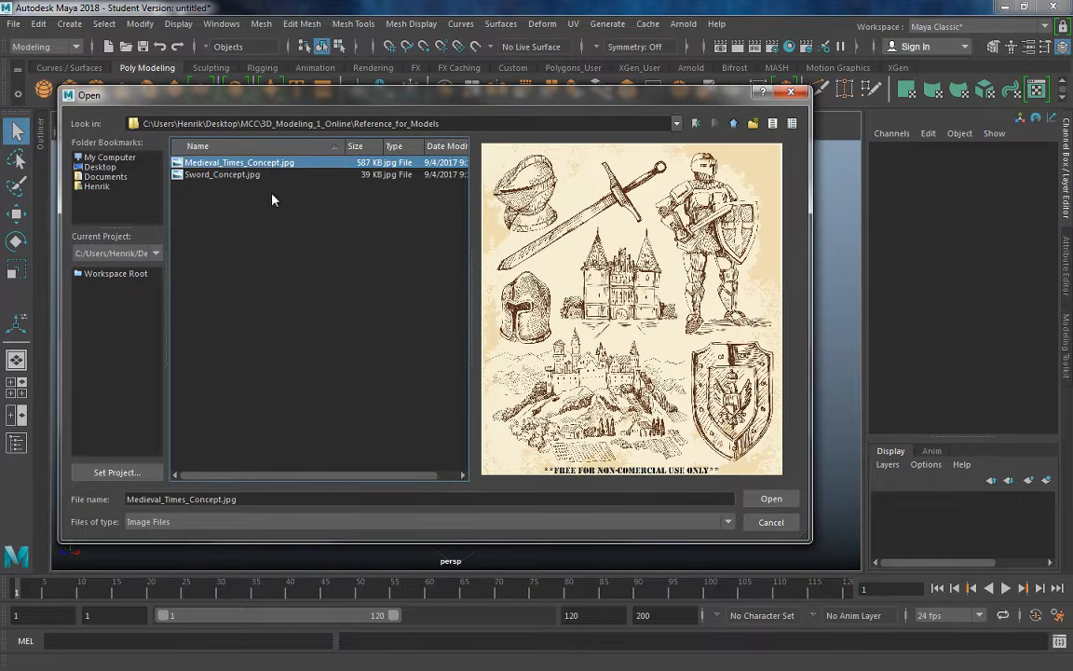
left_click(247, 175)
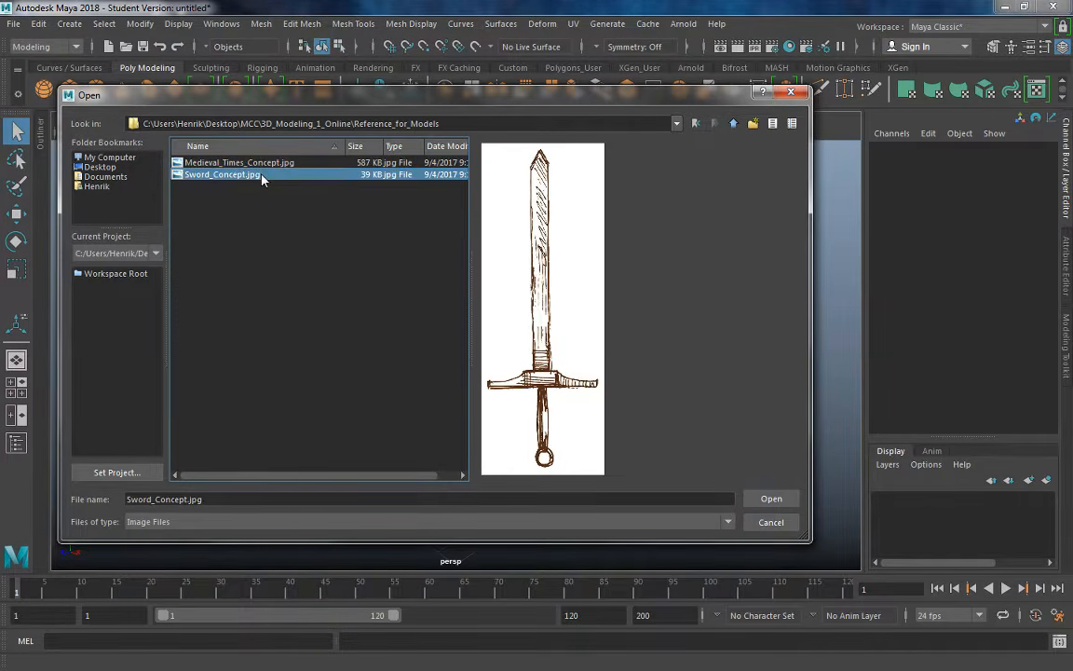
left_click(309, 164)
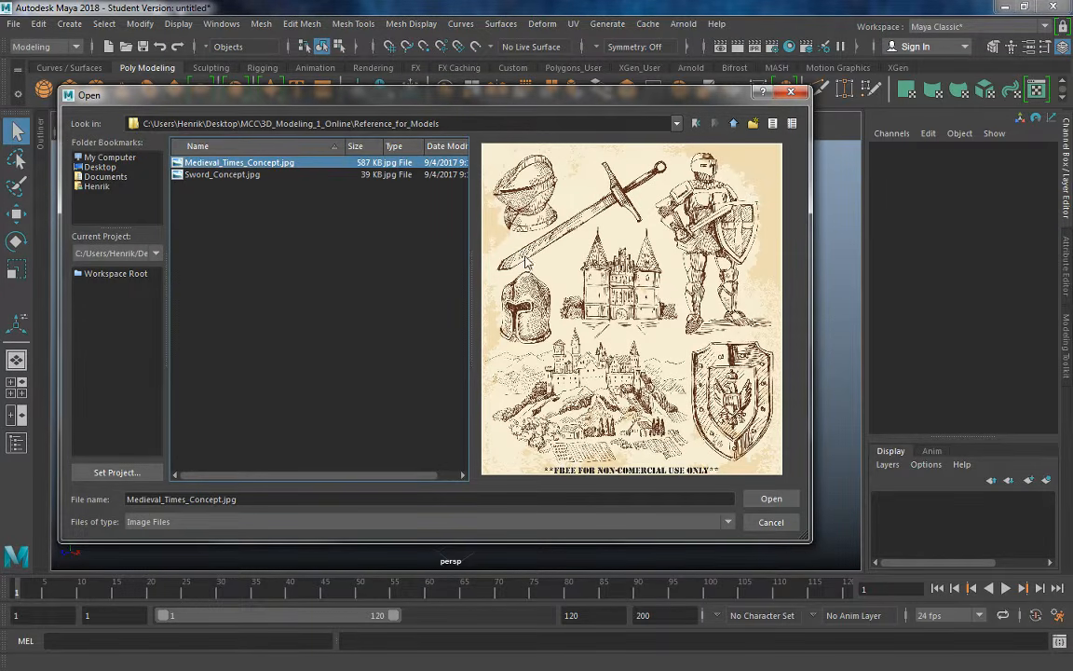
left_click(248, 175)
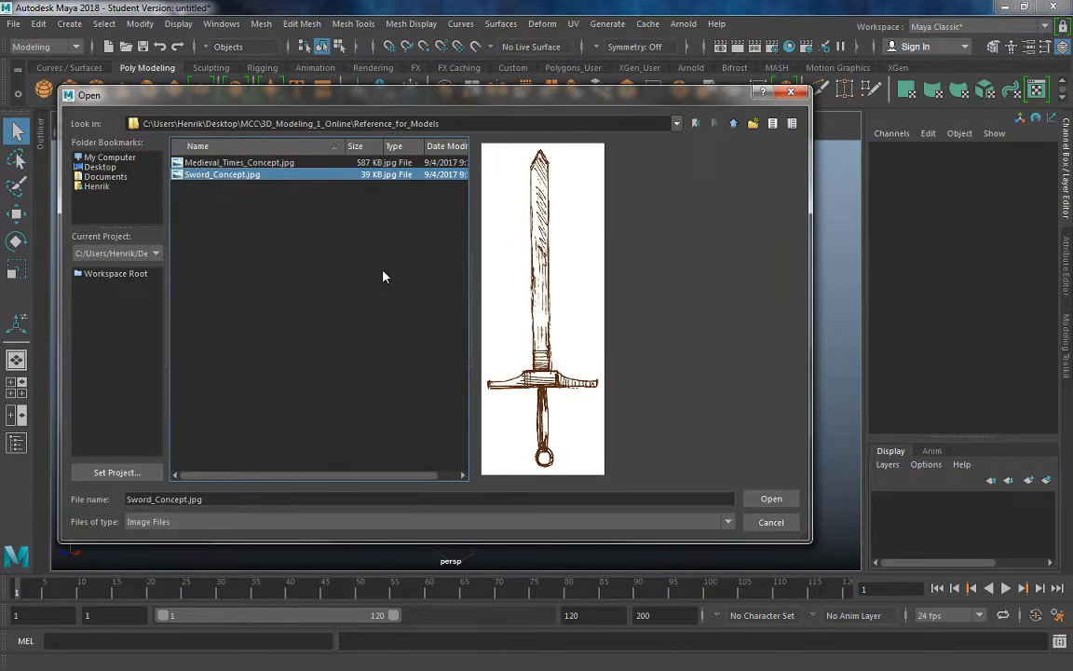
left_click(317, 164)
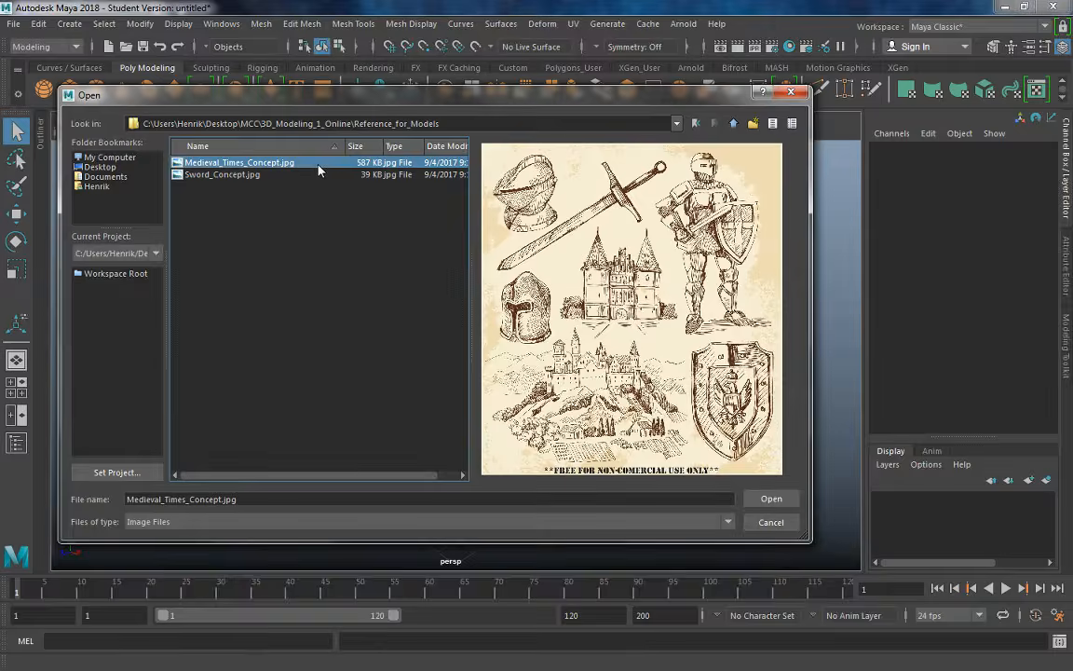
left_click(316, 176)
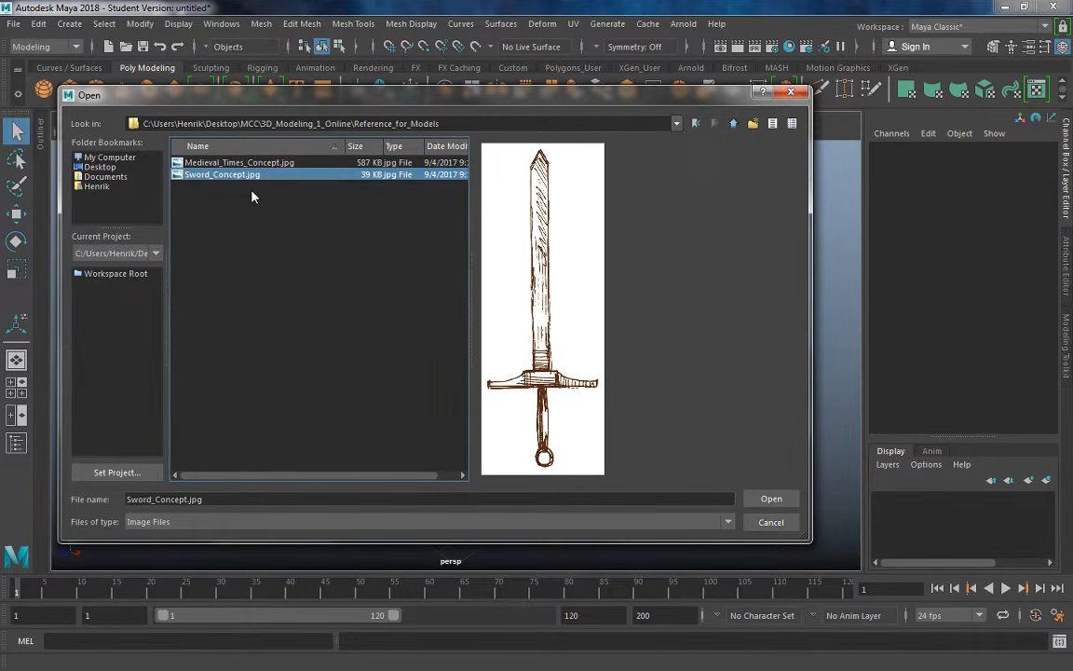
Try Sword_Concept.jpg as an image plane in the perspective view, and undo the import
left_click(769, 498)
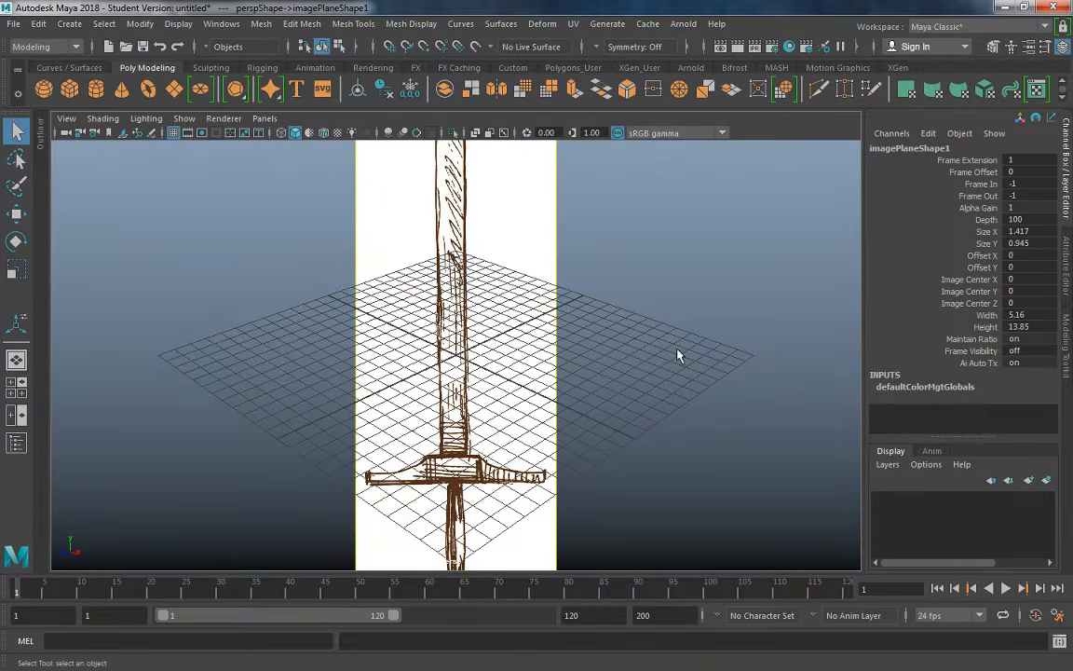
left_click(604, 390)
right_click_drag(566, 407, 491, 354, "alt")
left_click_drag(491, 354, 457, 366, "alt")
key("ctrl+z")
key("ctrl+z")
Import Sword_Concept.jpg from the Reference_for_Models folder as an image plane in the front view
key("space")
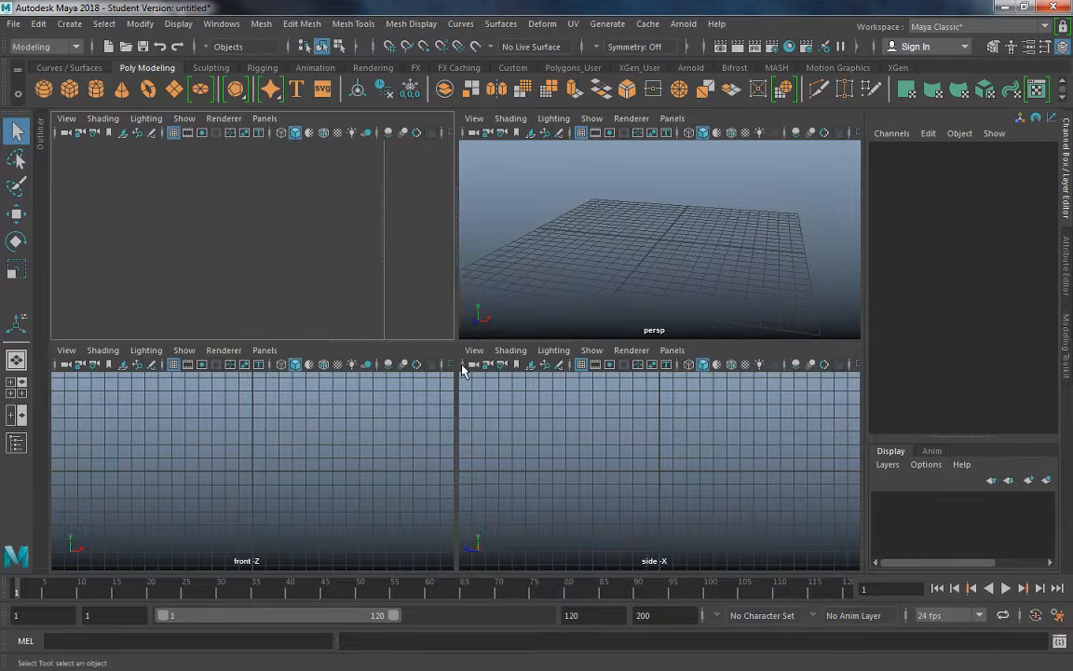
key("space")
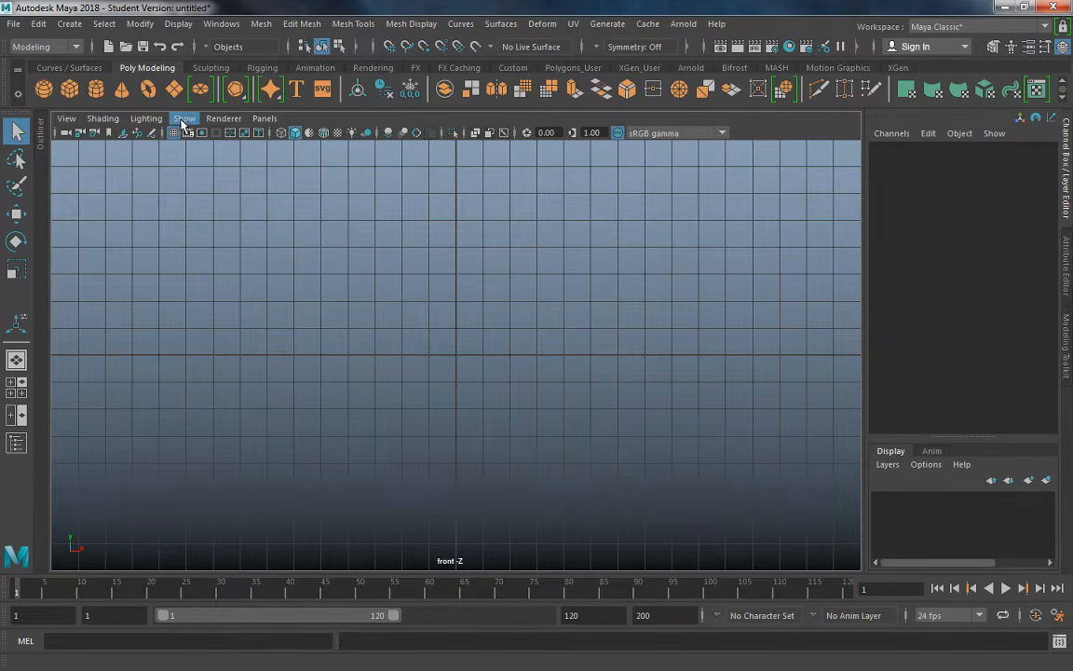
left_click(14, 23)
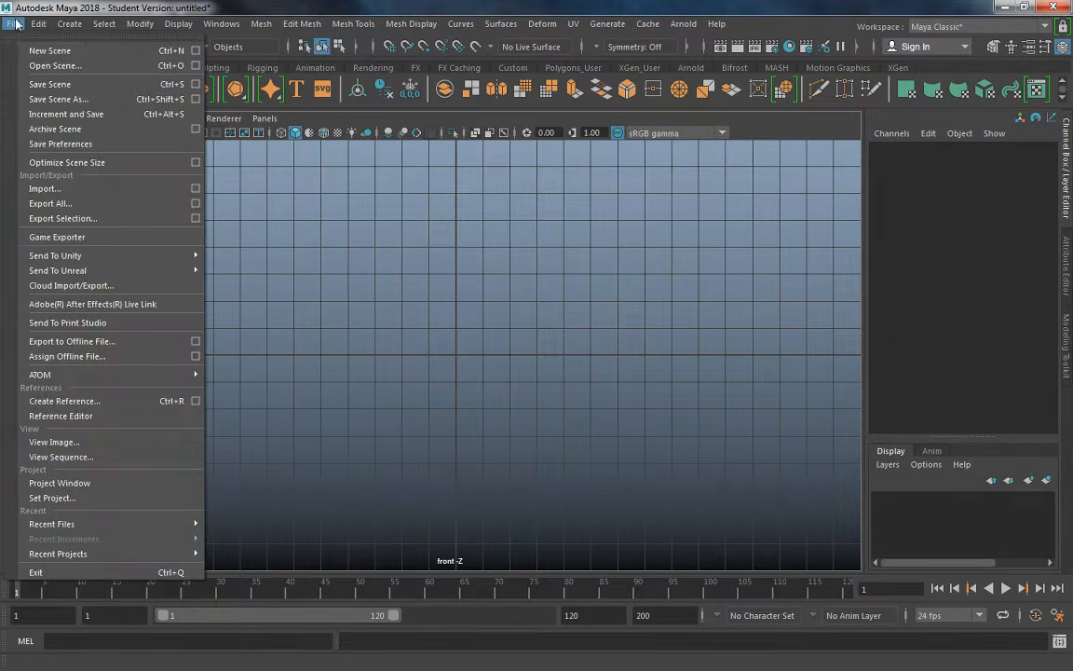
left_click(16, 23)
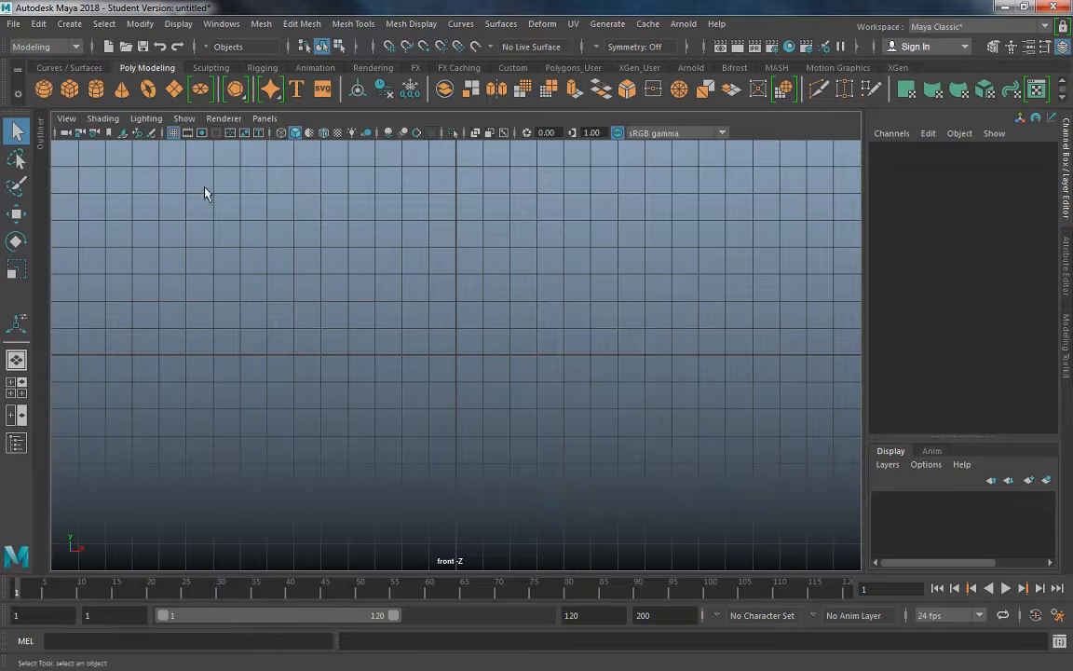
left_click(124, 135)
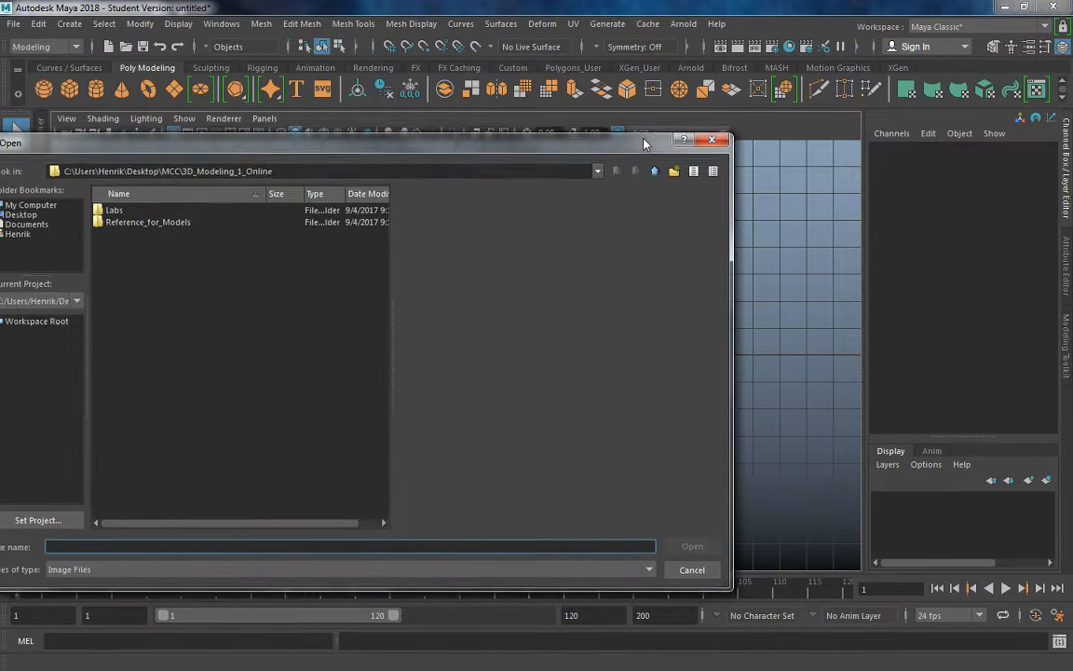
double_click(177, 222)
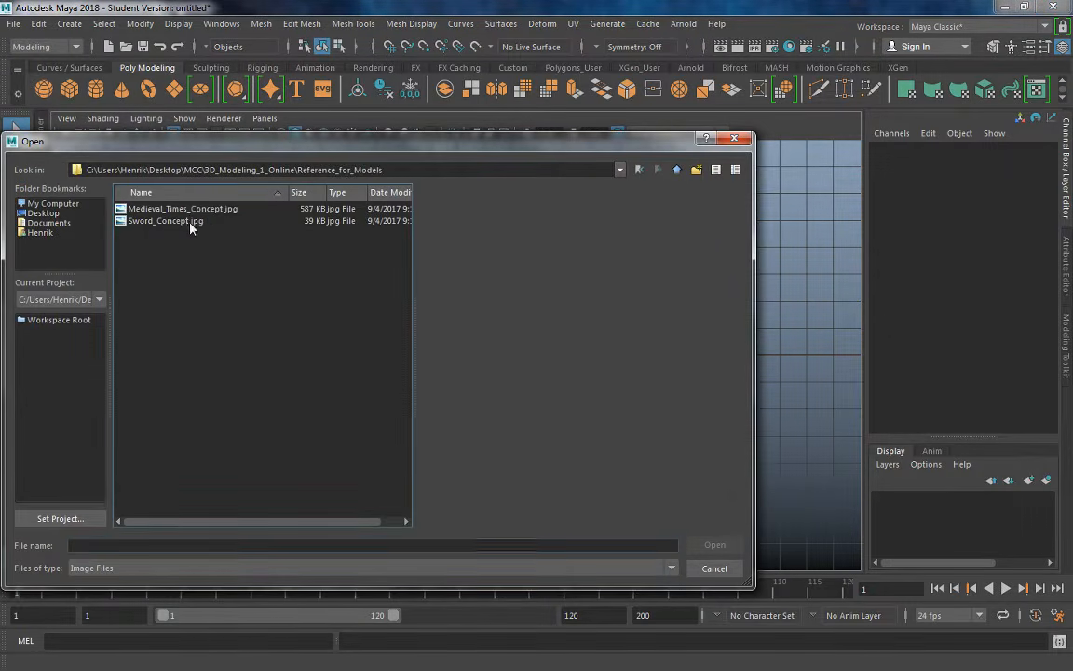
left_click(177, 221)
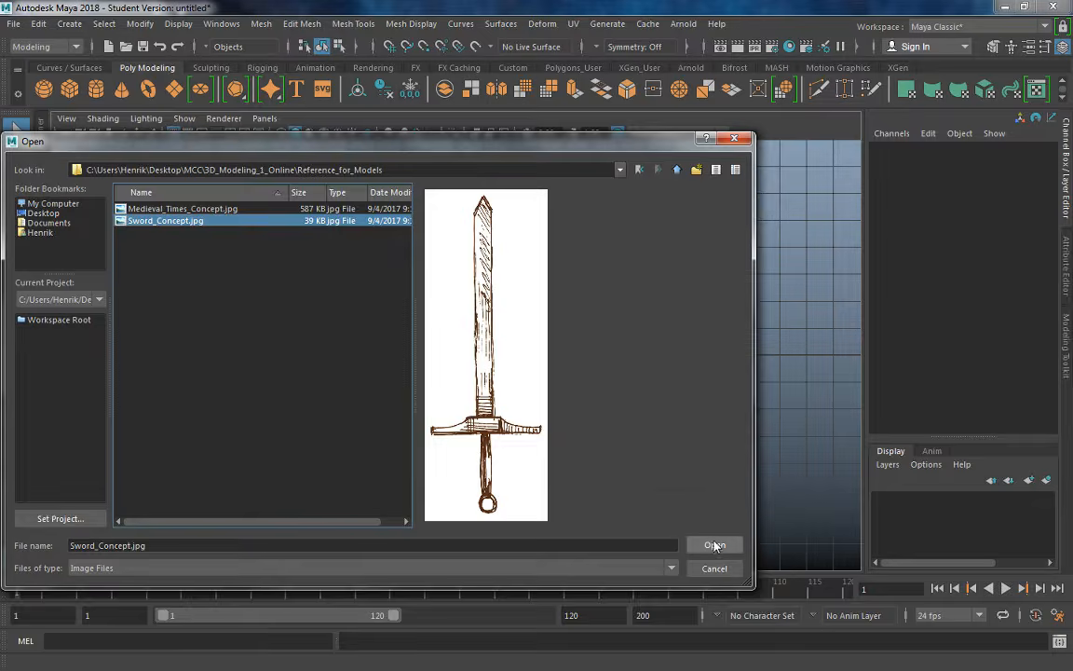
key("Return")
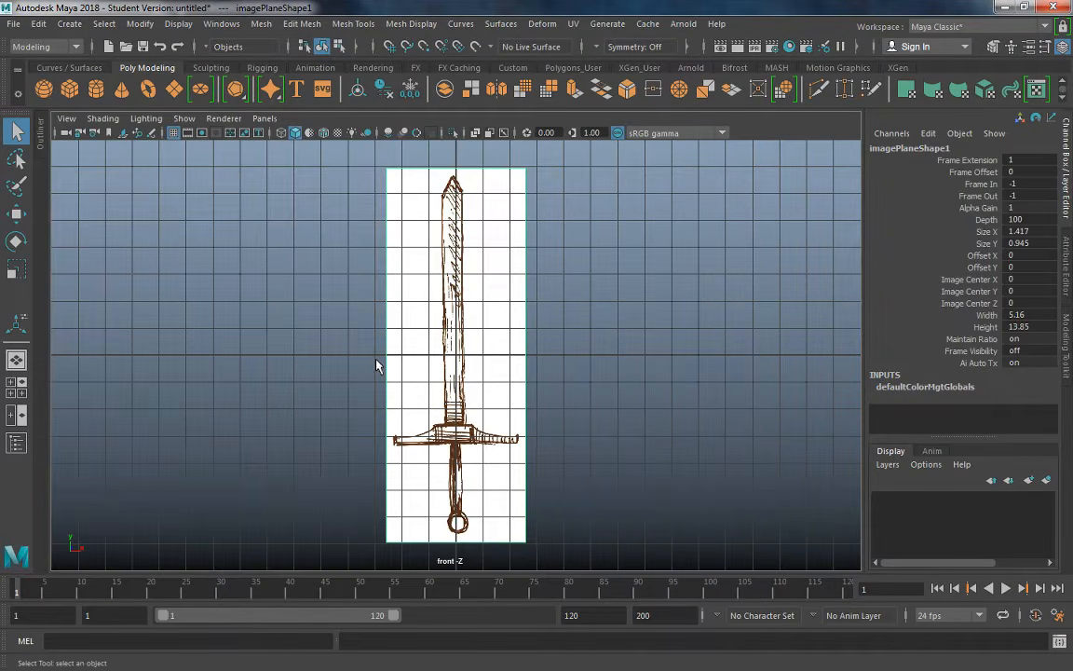
Examine the sword image plane's placement in the front view and from several angles in the perspective view
right_click_drag(376, 366, 393, 187, "alt")
right_click_drag(312, 322, 335, 321, "alt")
key("space")
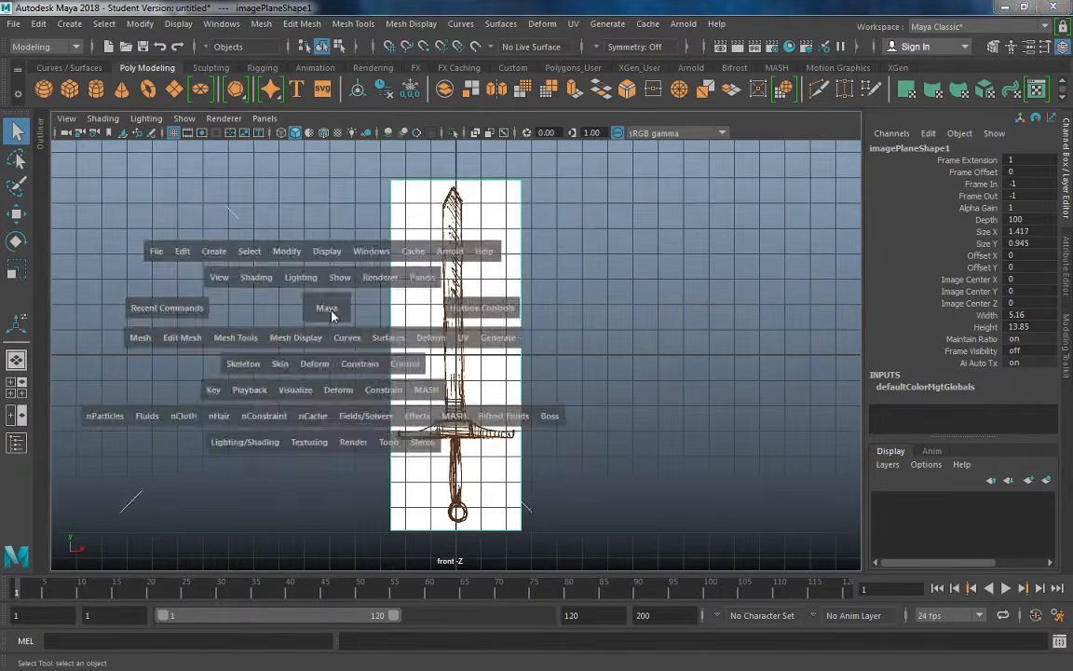
key("space")
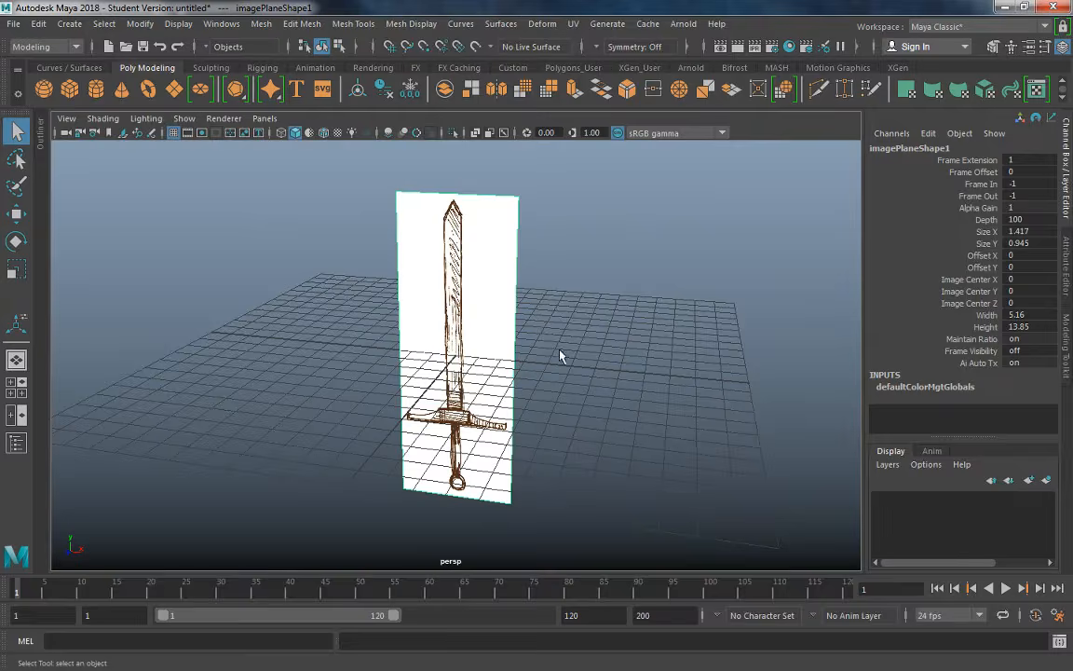
left_click_drag(503, 314, 546, 331, "alt")
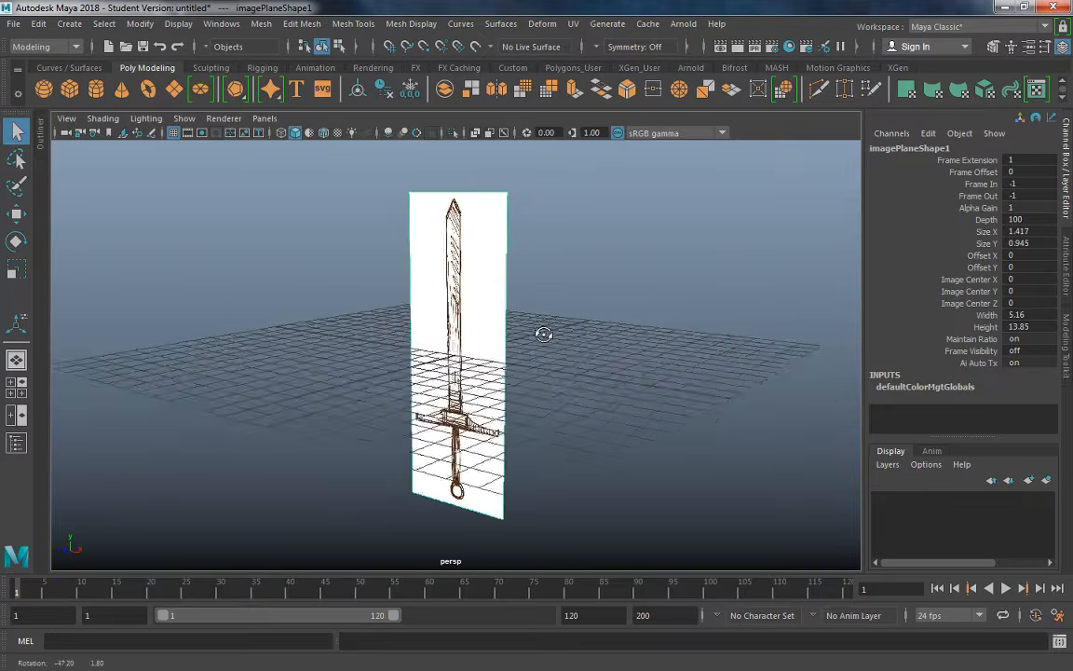
left_click(456, 370)
left_click_drag(456, 369, 449, 326, "alt")
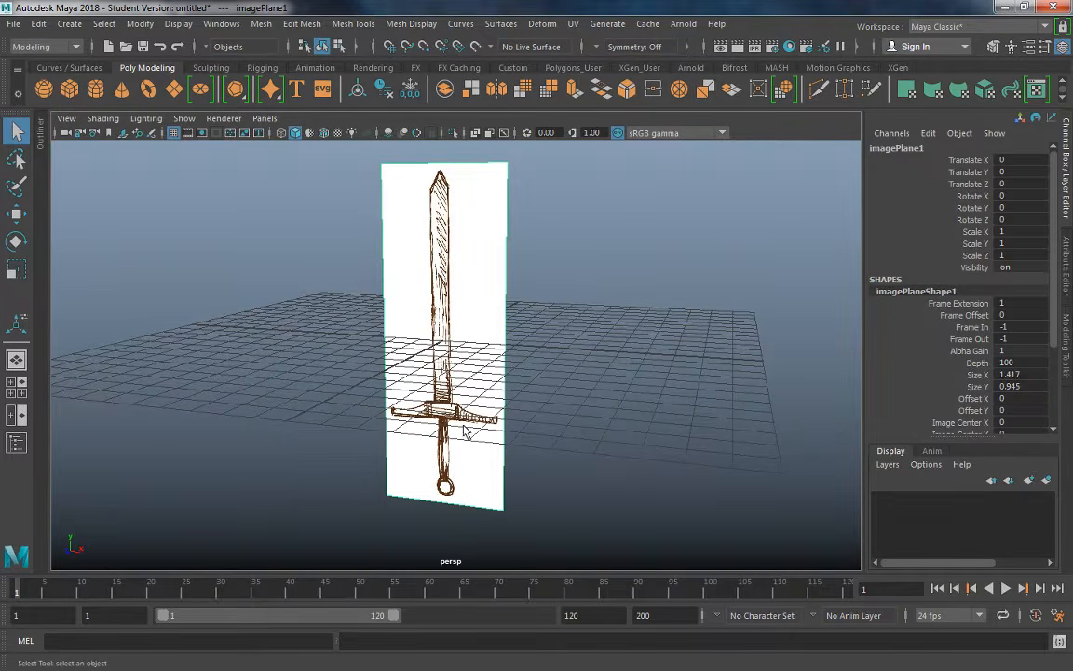
left_click_drag(464, 430, 438, 451, "alt")
Import Sword_Concept.jpg from the Reference_for_Models folder as a second image plane in the side view
key("space")
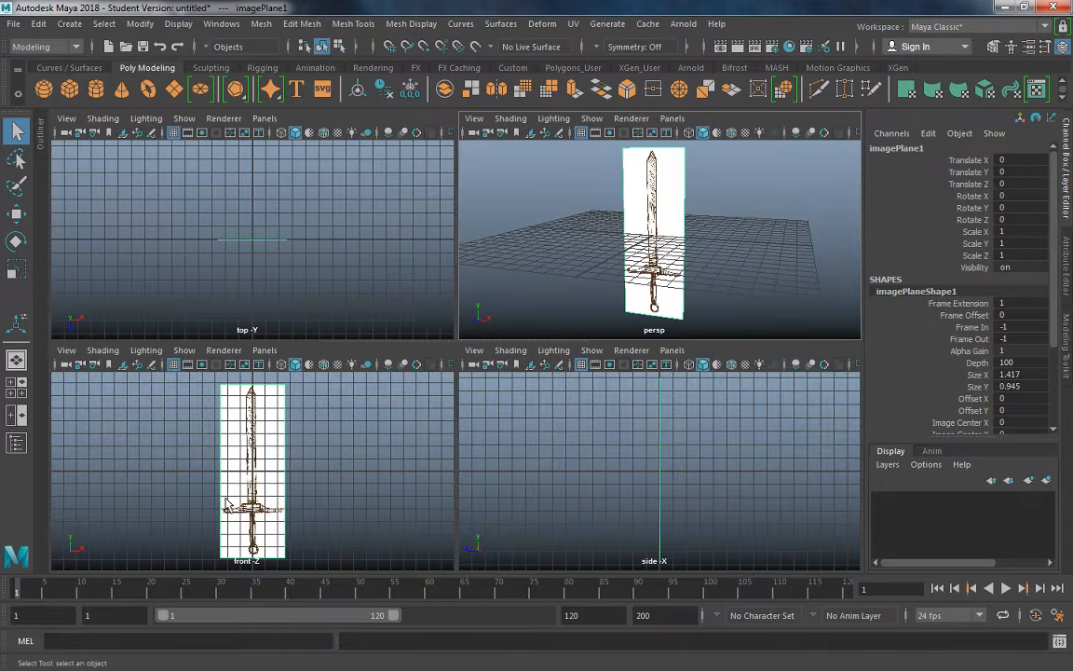
left_click(601, 456)
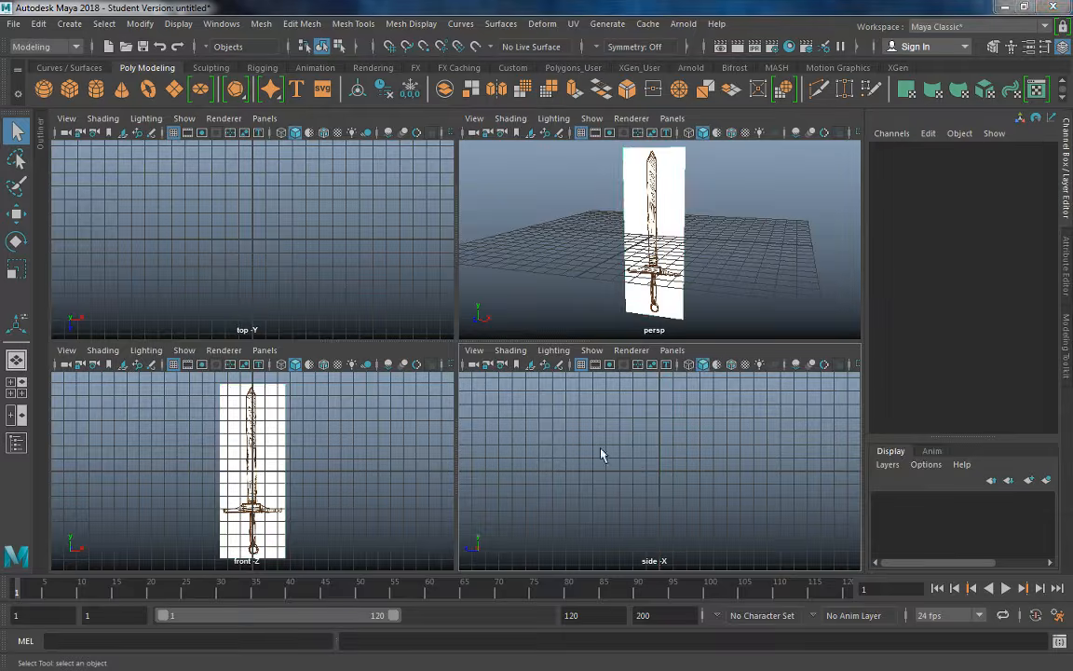
key("space")
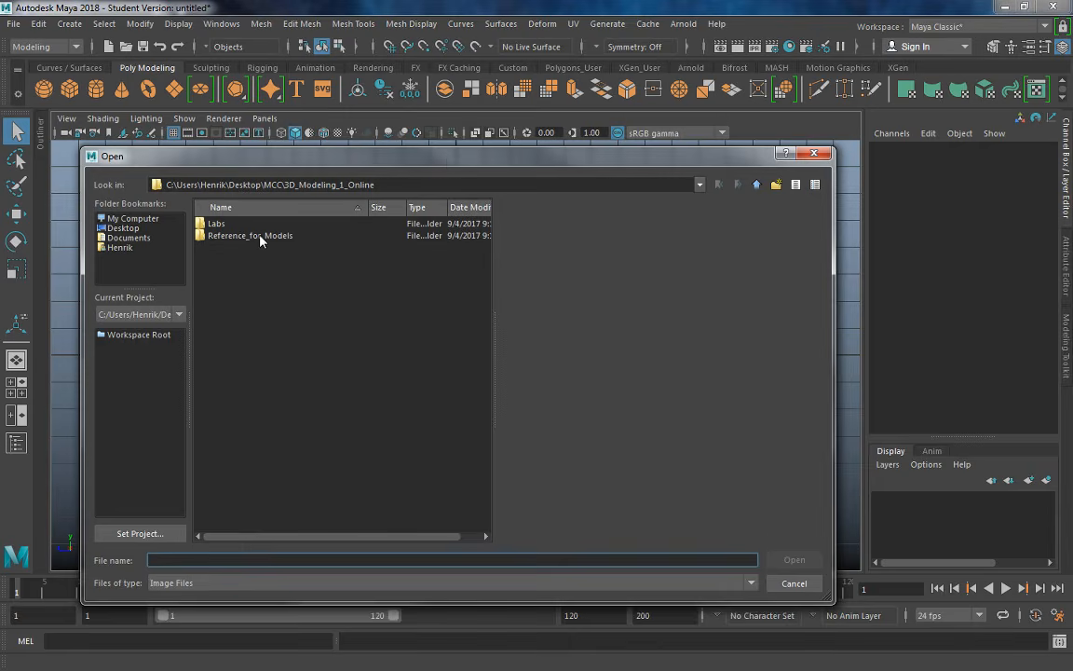
double_click(260, 239)
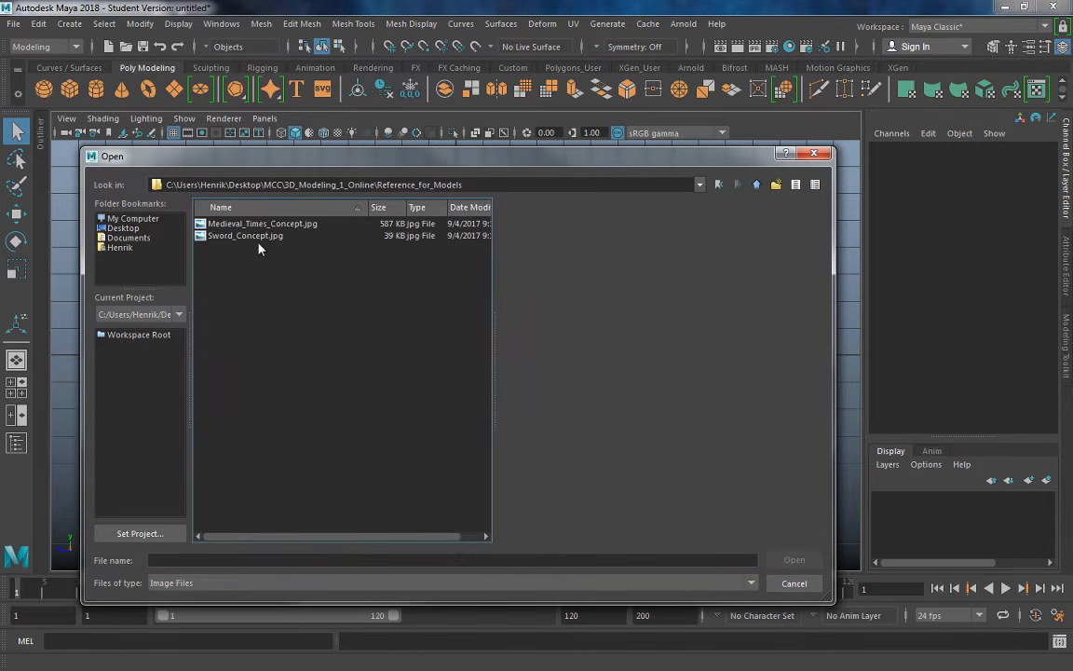
left_click(246, 235)
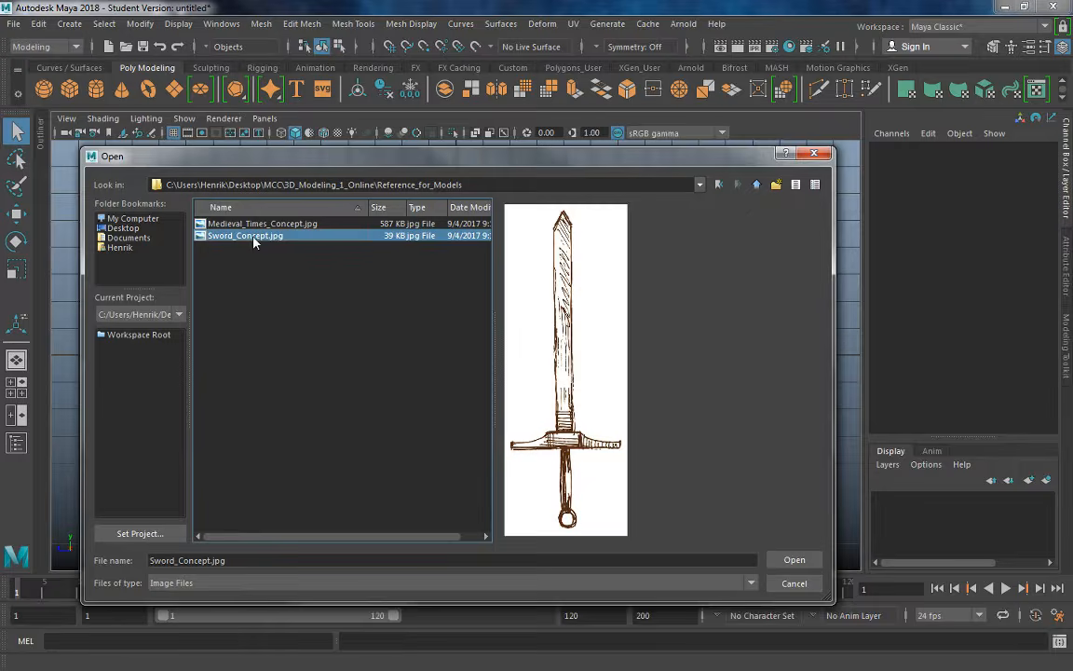
left_click(794, 559)
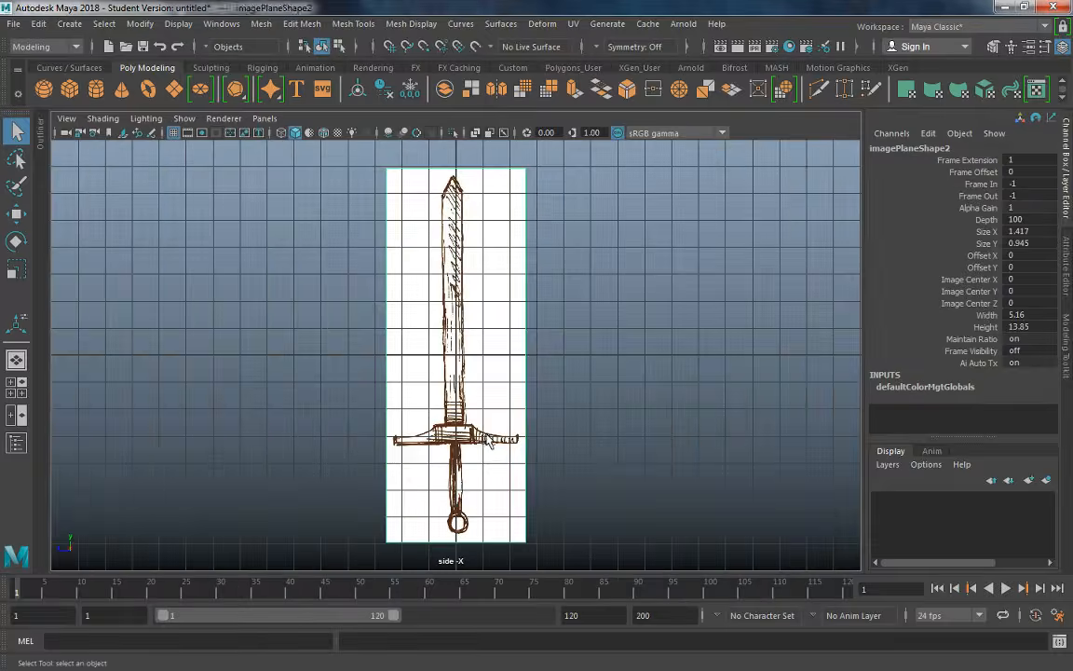
In the perspective view, move the front-view image plane back along Z to -12, snapping it to the grid
key("space")
key("space")
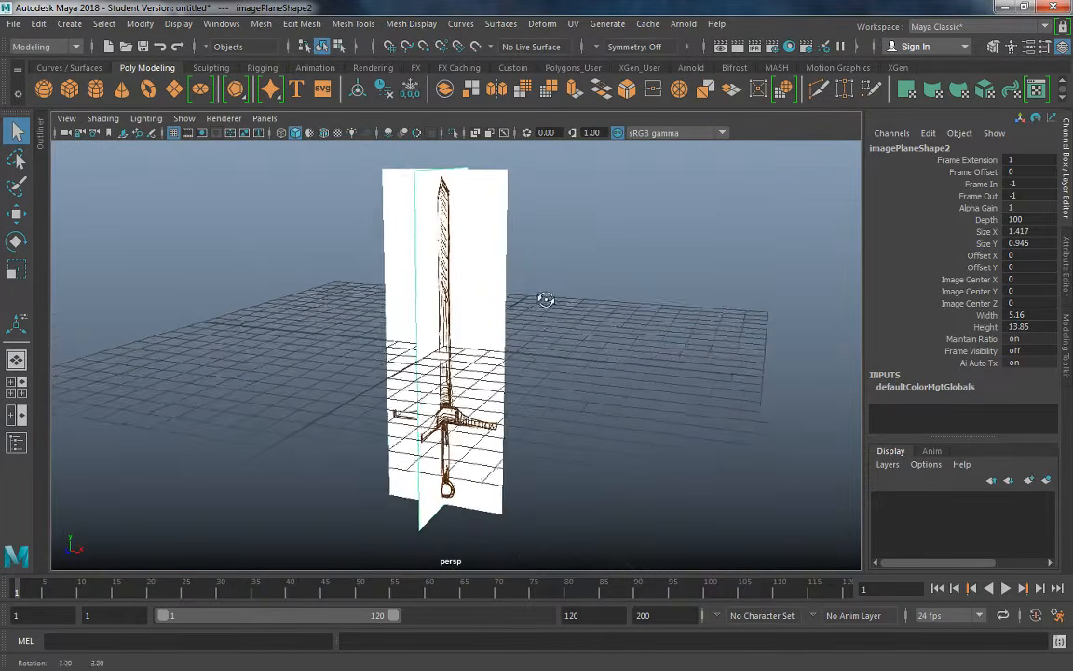
left_click_drag(546, 297, 366, 171, "alt")
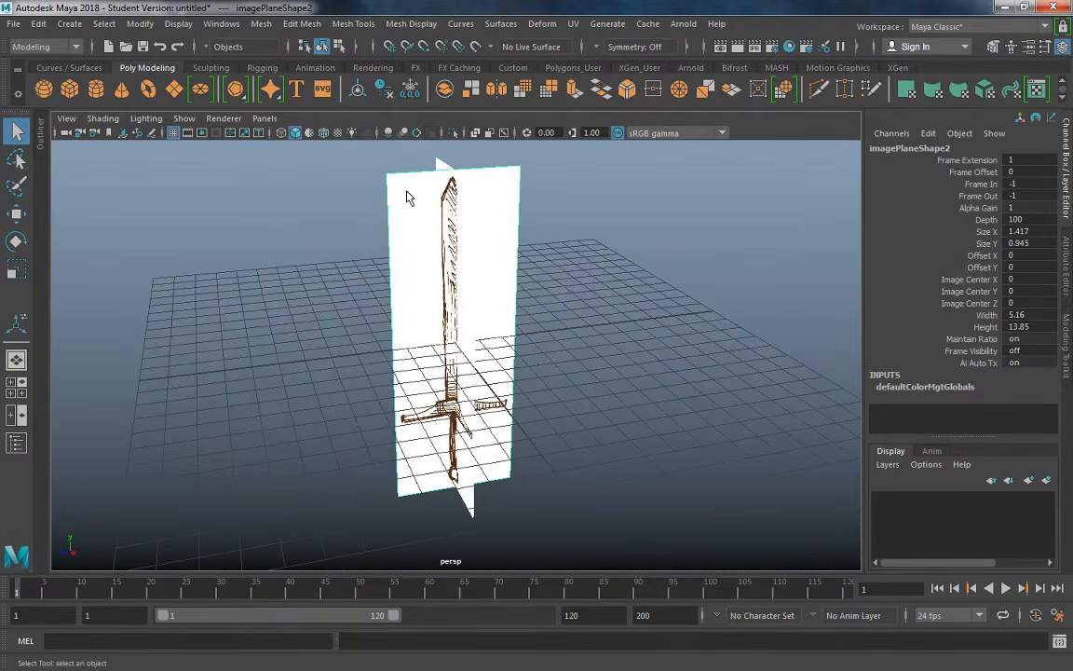
left_click(417, 208)
left_click_drag(416, 208, 457, 196, "alt")
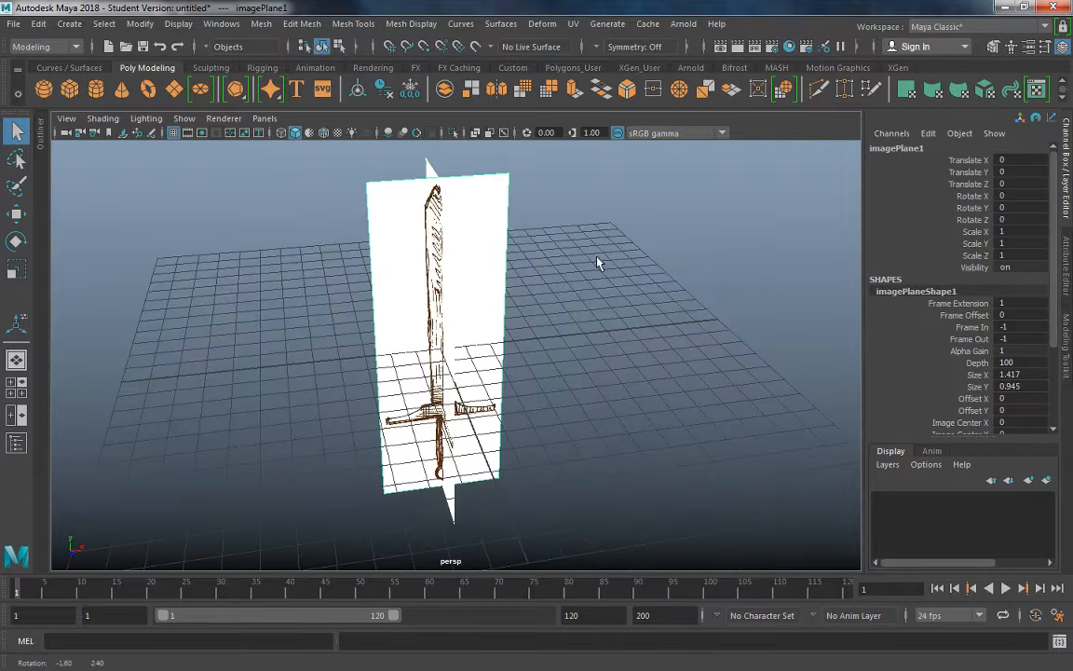
left_click_drag(537, 231, 469, 275, "alt")
left_click_drag(508, 217, 438, 356, "alt")
key("w")
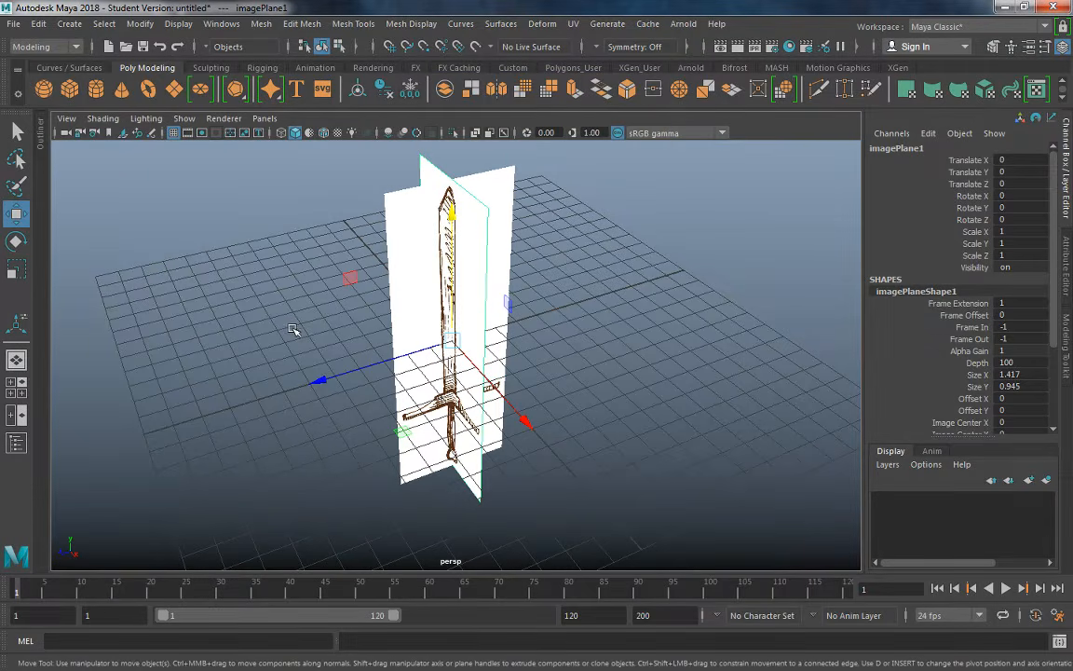
key("x")
left_click_drag(320, 378, 689, 300)
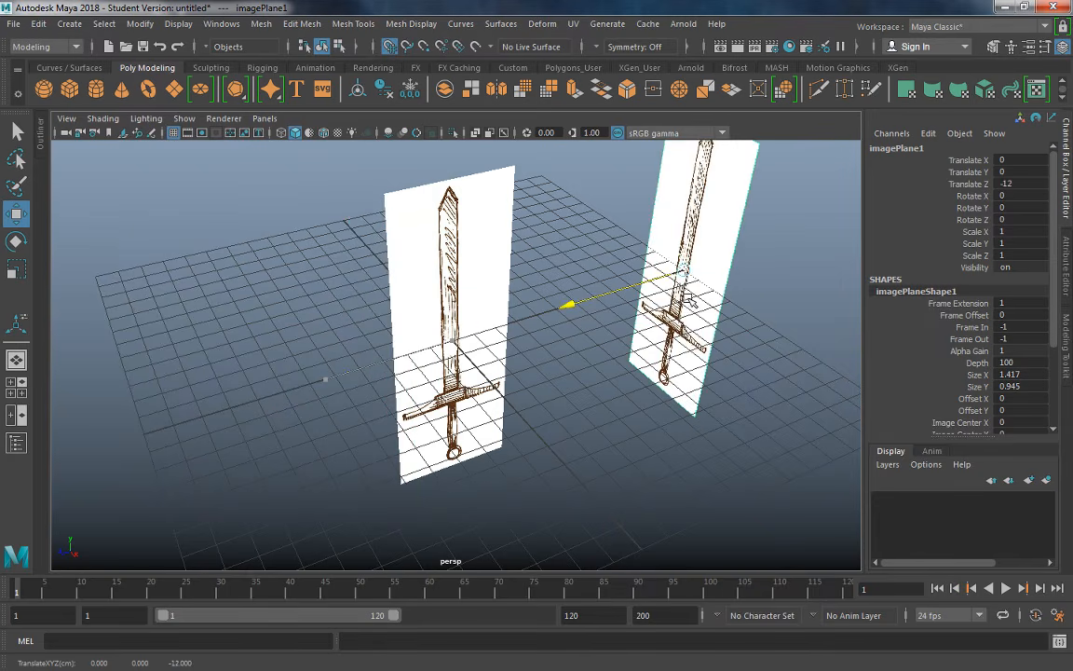
Move the side-view image plane along negative X to the edge of the grid in the perspective view, snapping it to the grid
left_click(488, 239)
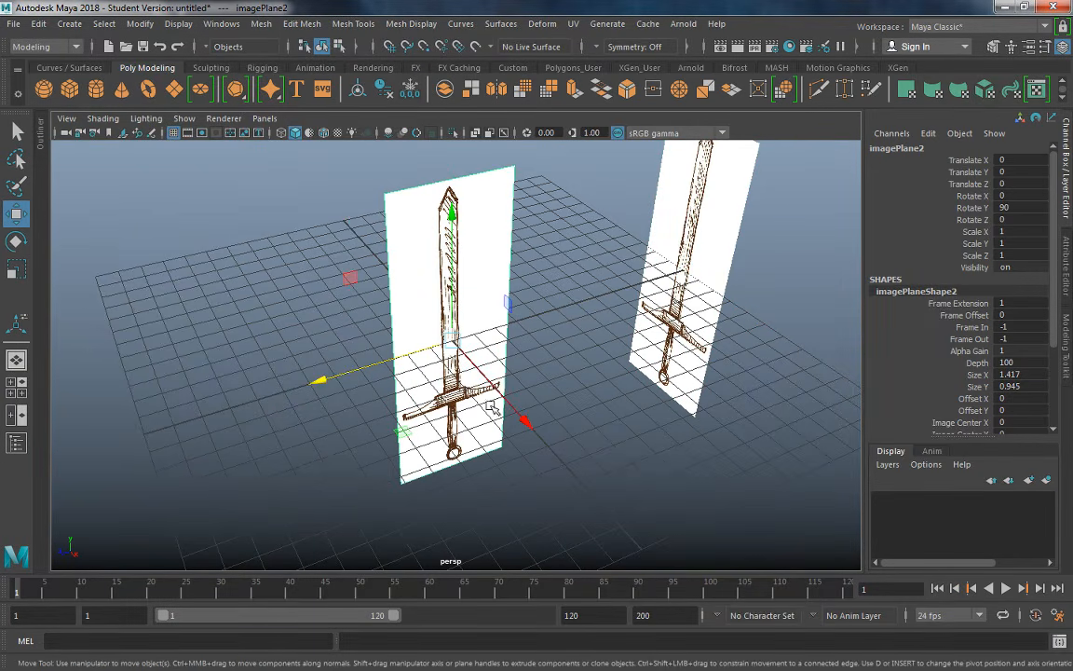
key("x")
left_click_drag(527, 422, 480, 243)
left_click_drag(492, 289, 438, 355, "alt")
left_click(438, 355)
Examine both sword image planes in the four-view layout, checking their separation from several angles in the perspective view
key("space")
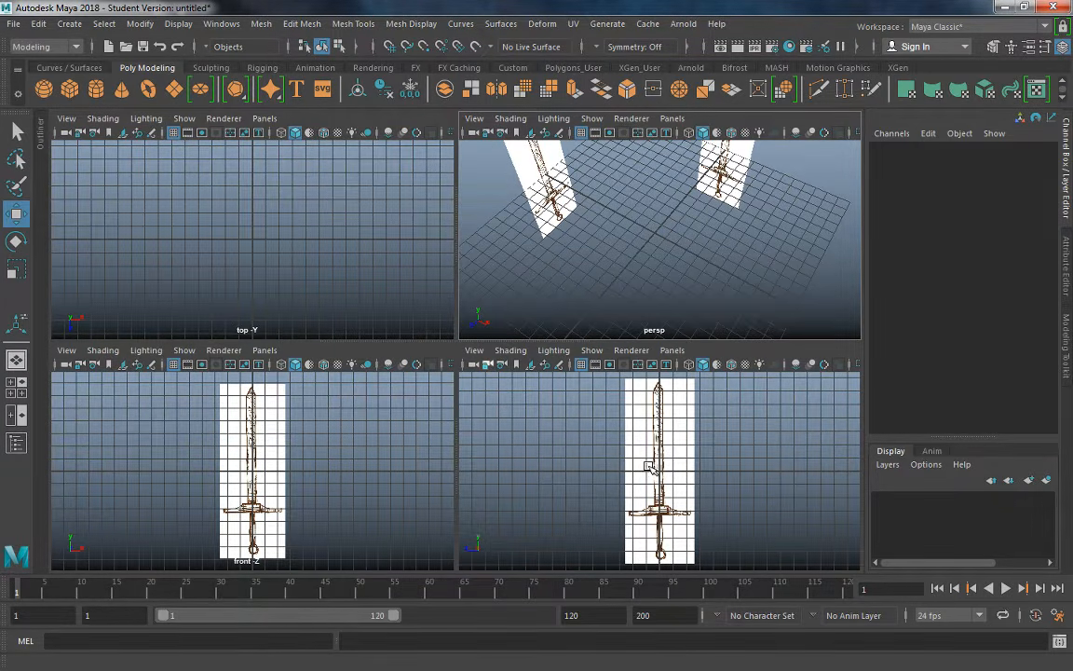
key("space")
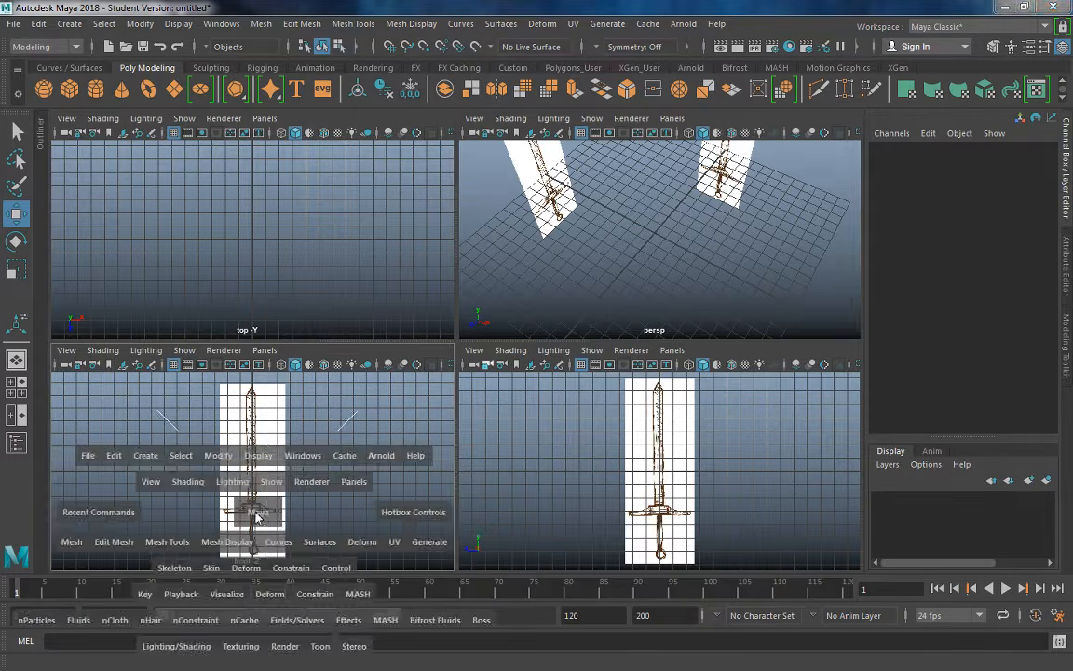
key("space")
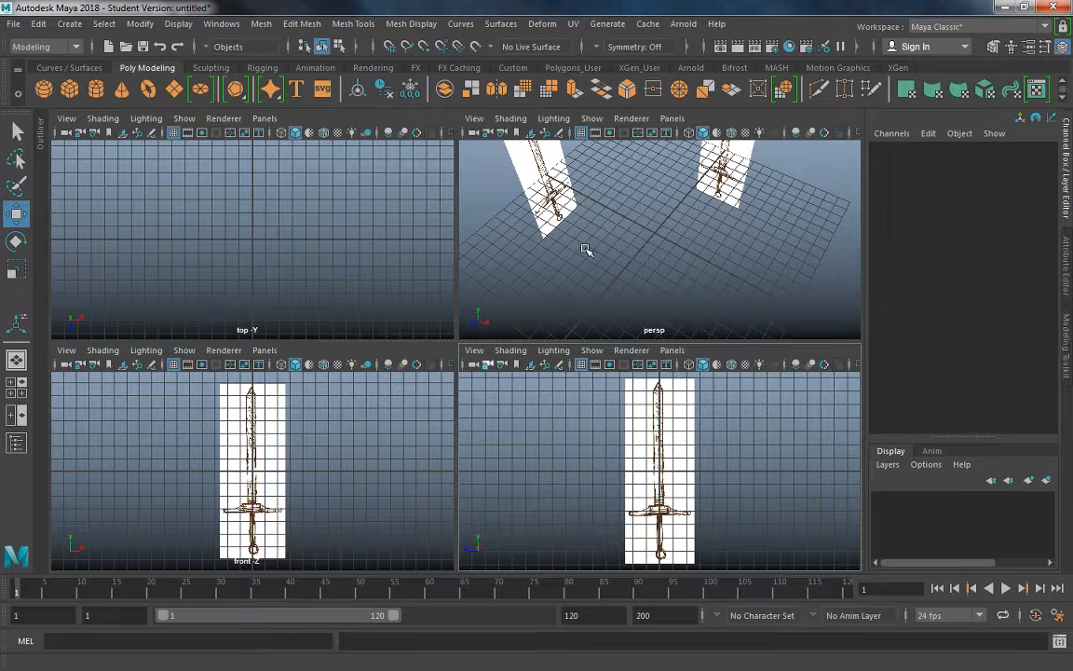
left_click_drag(586, 250, 545, 249, "alt")
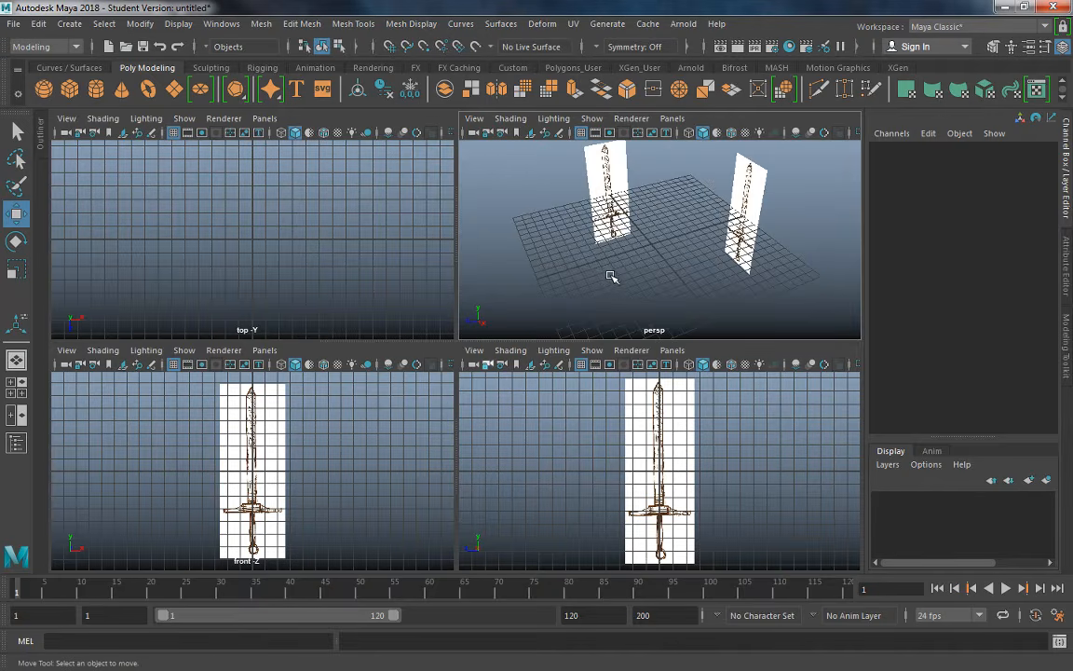
left_click_drag(611, 276, 810, 230, "alt")
left_click_drag(642, 243, 677, 210, "alt")
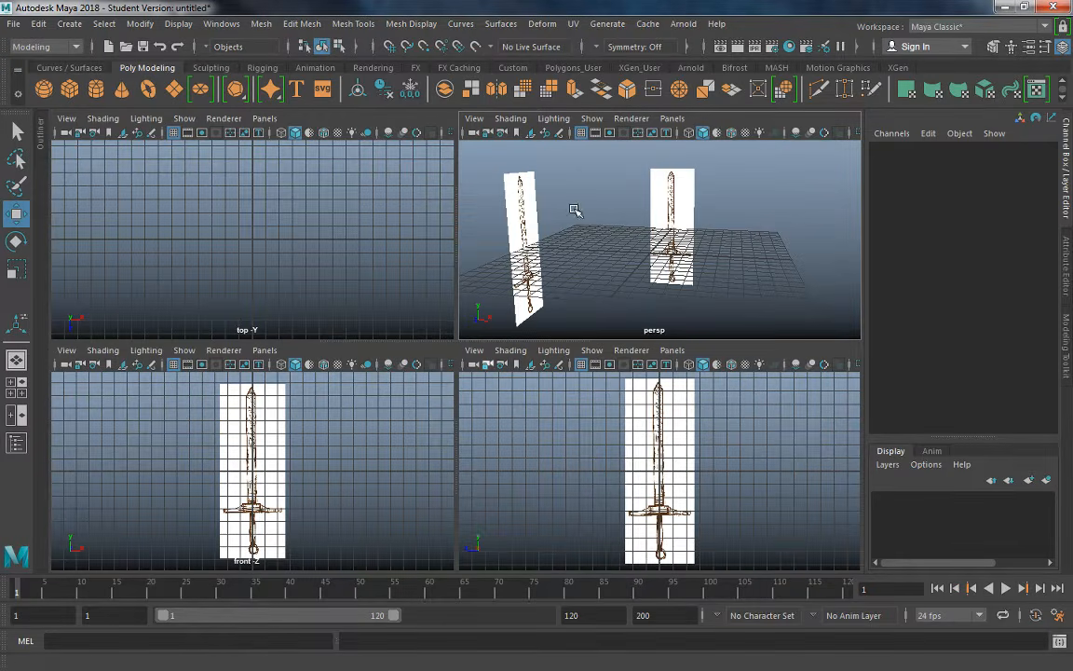
left_click_drag(575, 210, 603, 221, "alt")
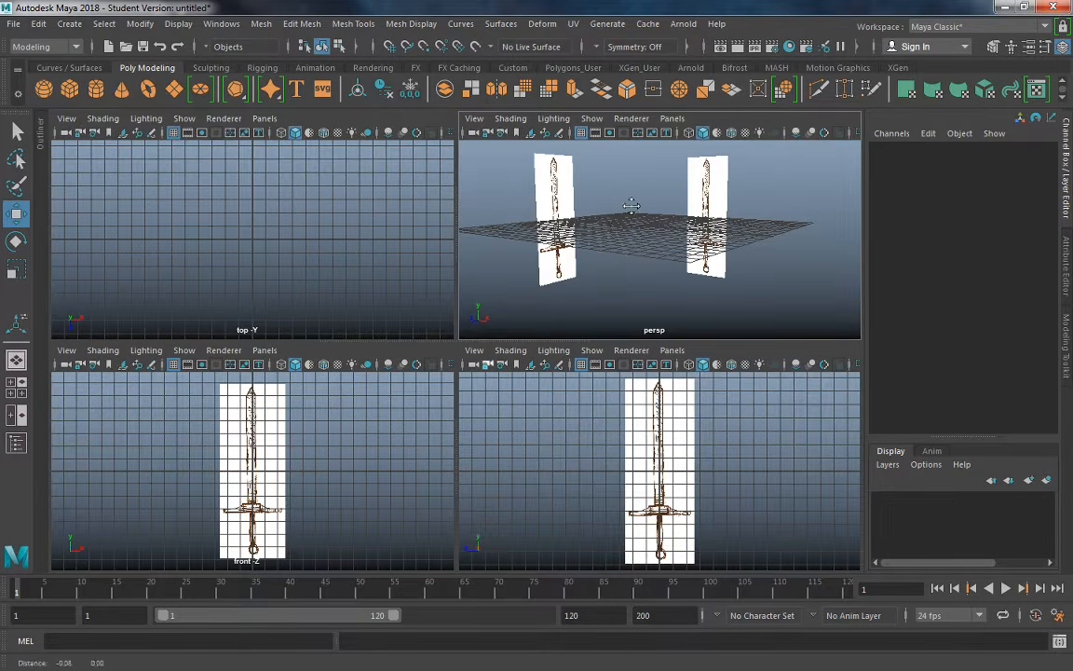
left_click_drag(611, 207, 564, 182, "alt")
left_click_drag(642, 181, 578, 238, "alt")
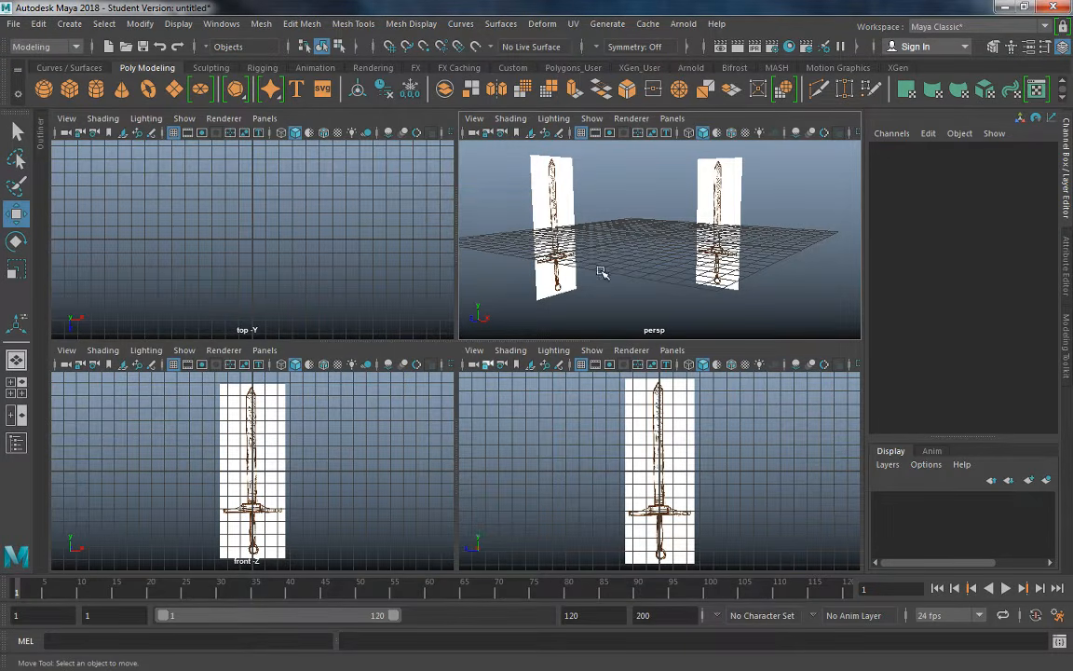
mouse_move(601, 271)
left_mouse_down("alt")
mouse_move(601, 250)
mouse_move(607, 281)
left_mouse_up("alt")
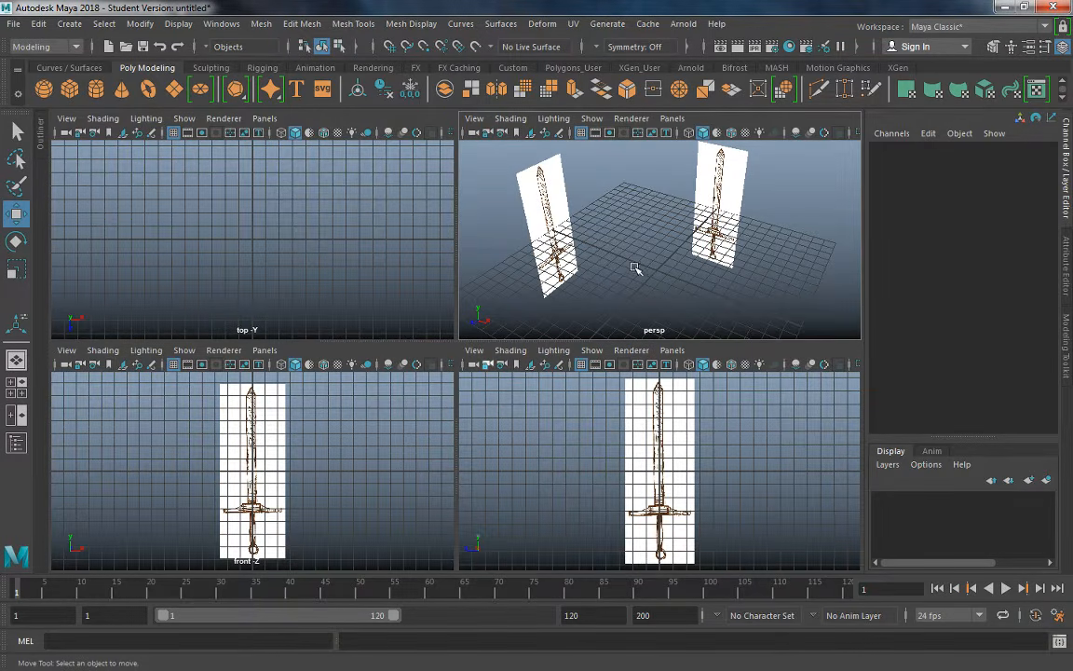
left_click_drag(635, 268, 564, 233, "alt")
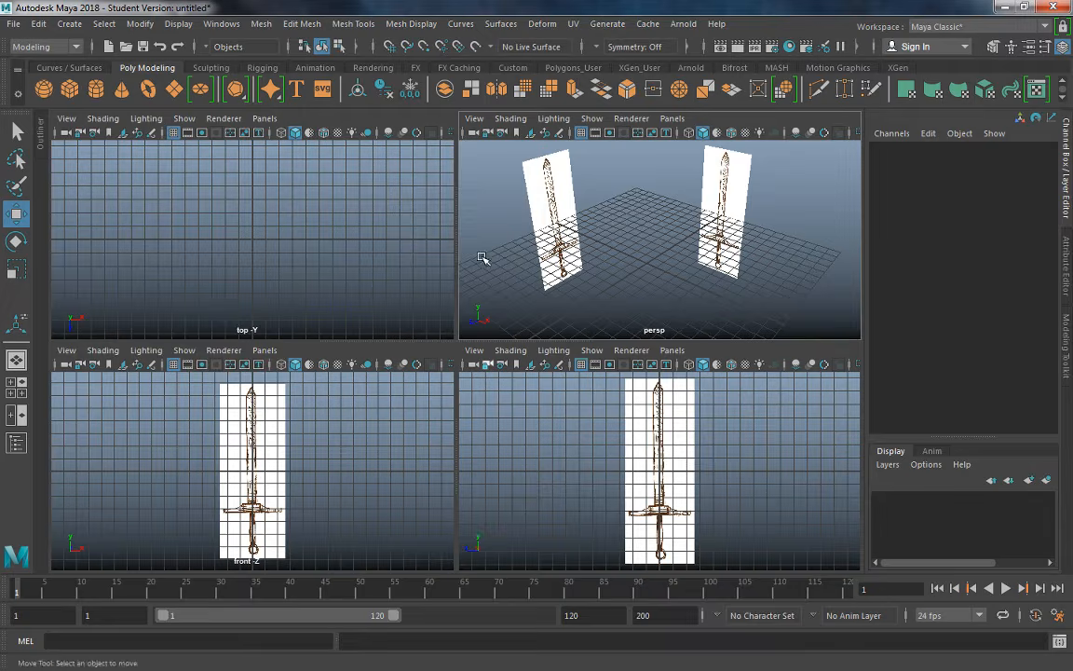
Check the front-view image plane's offset in the top view and inspect the sword reference in the enlarged front view
middle_click_drag(264, 231, 270, 200, "alt")
left_click(725, 186)
middle_click_drag(287, 111, 275, 176, "alt")
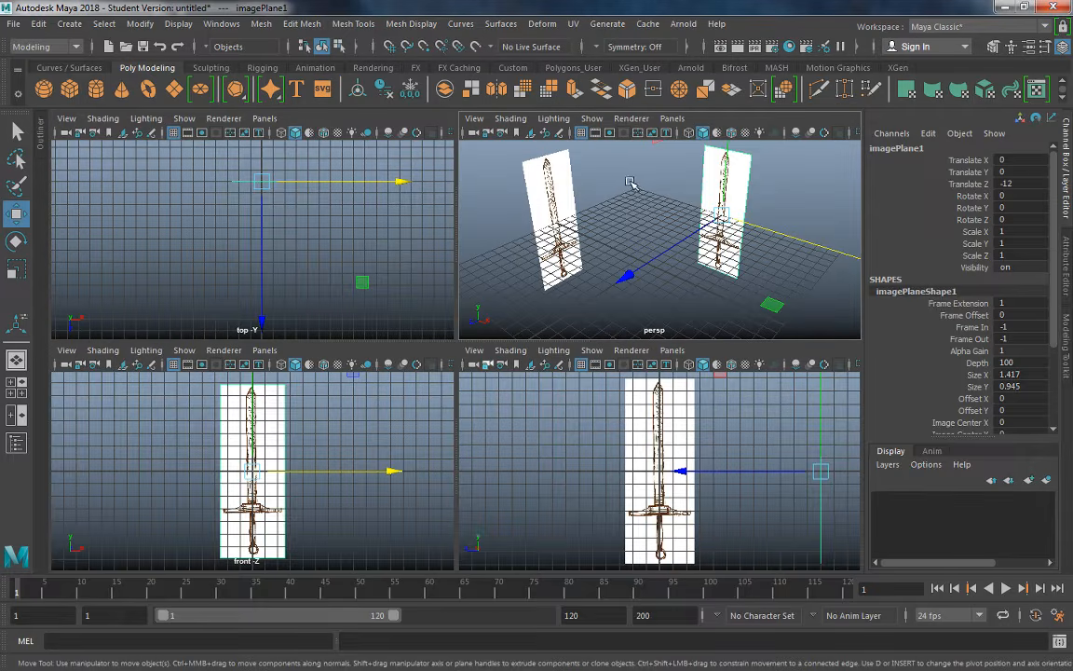
left_click(236, 180)
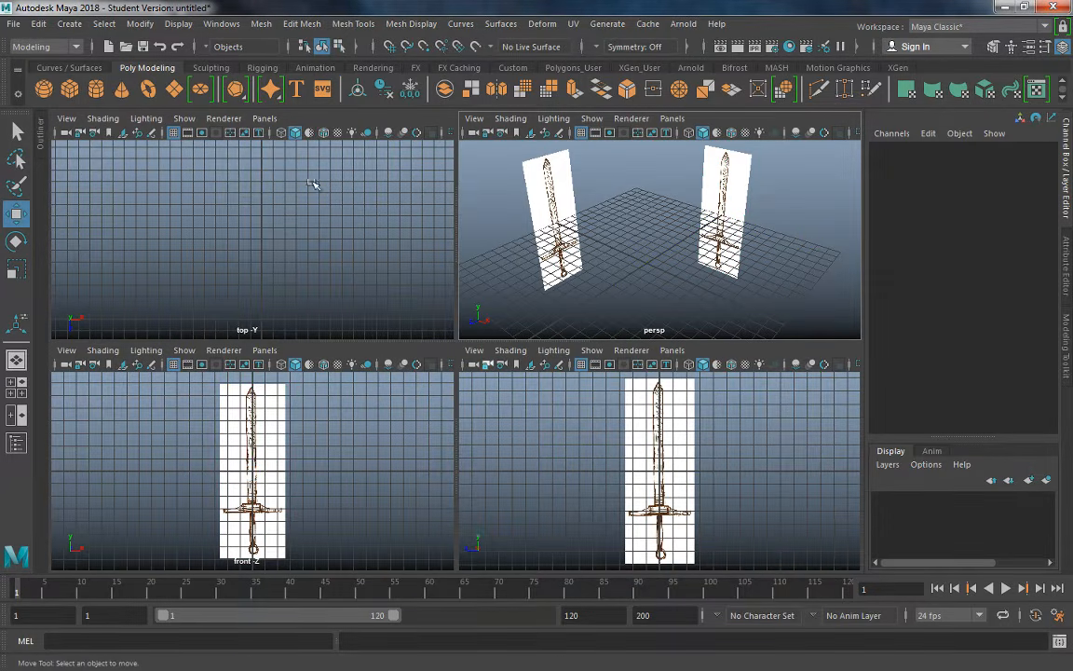
middle_click_drag(644, 241, 633, 256, "alt")
left_click(315, 466)
key("space")
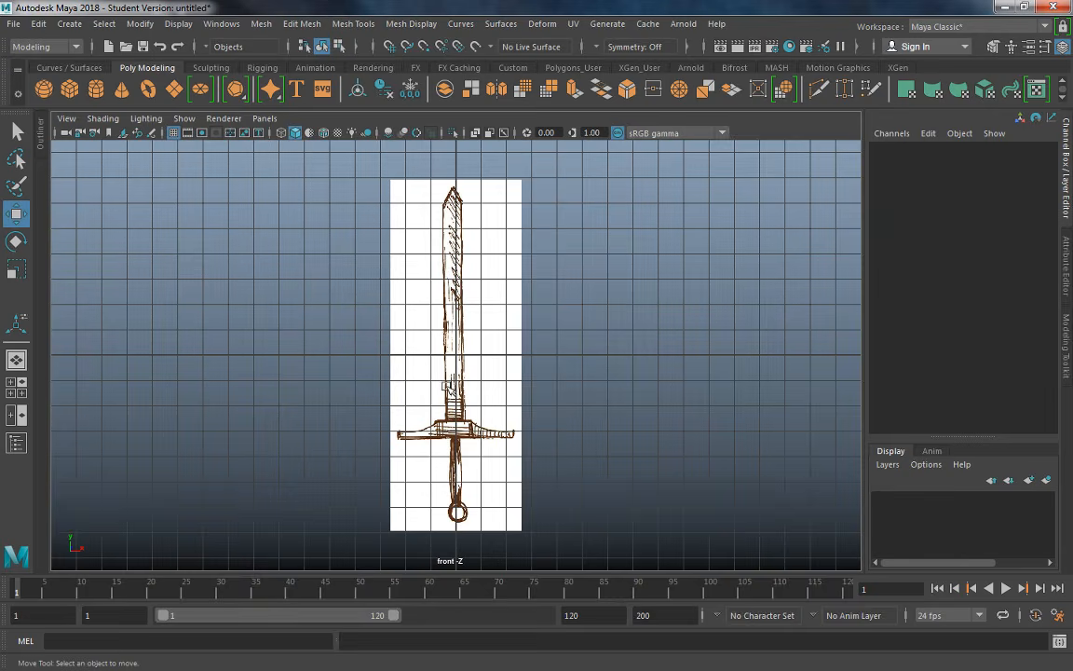
key("space")
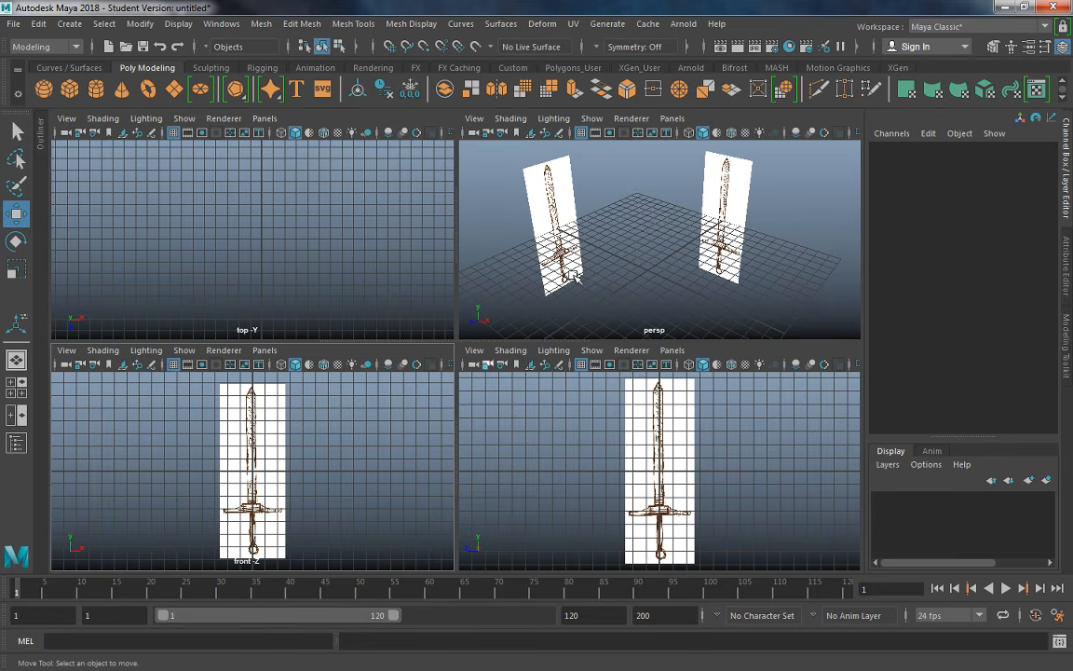
middle_click_drag(587, 275, 628, 290, "alt")
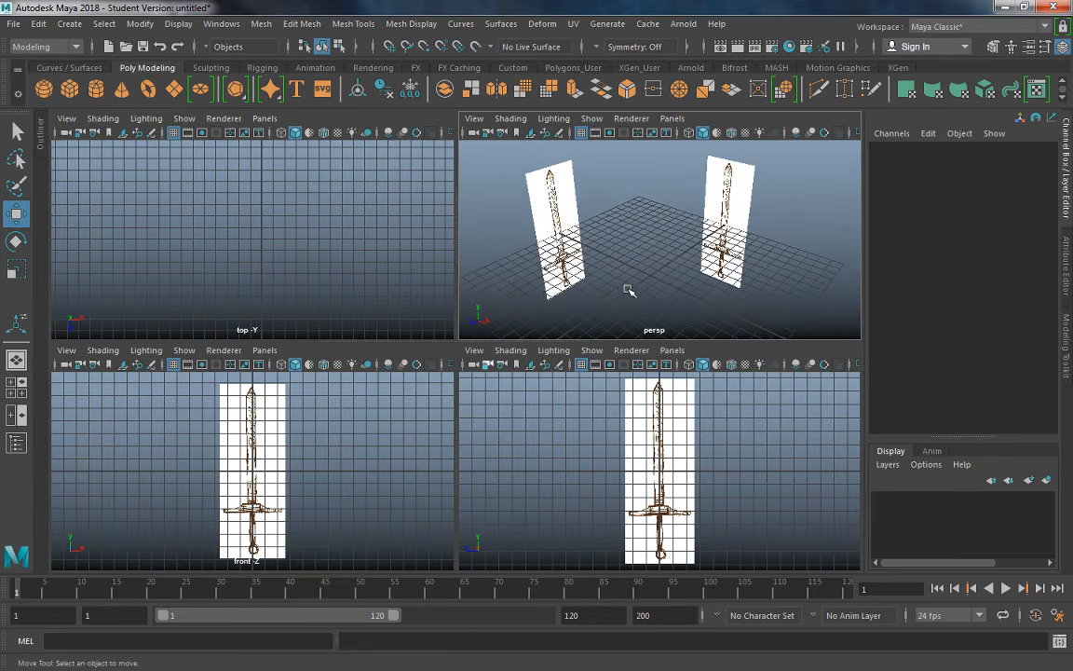
left_click_drag(616, 302, 624, 285, "alt")
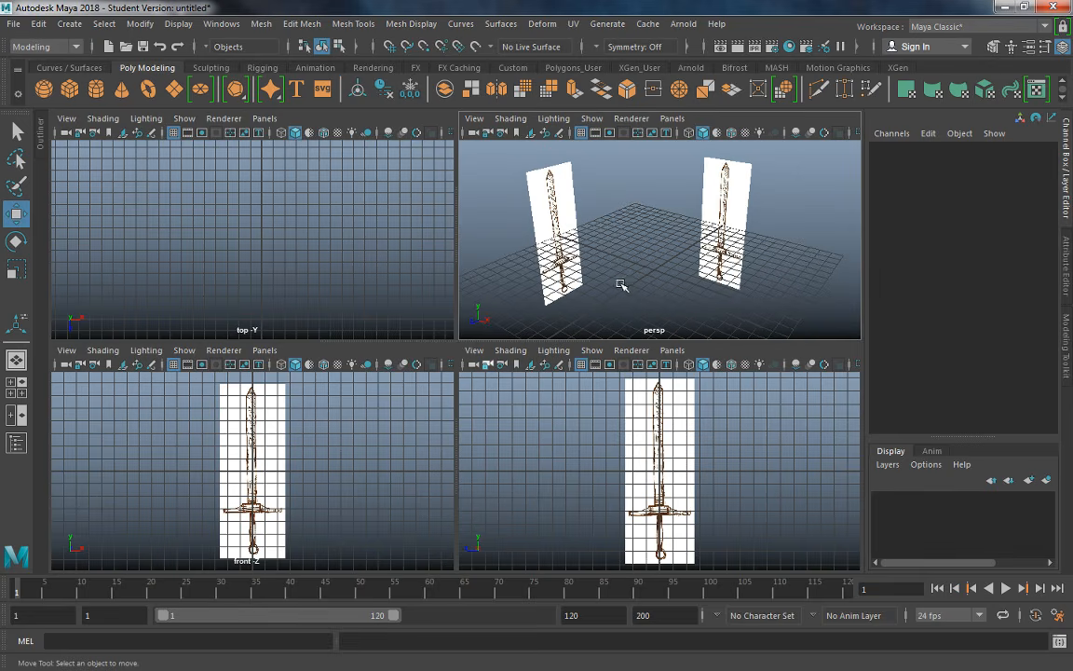
middle_click_drag(621, 284, 620, 287, "alt")
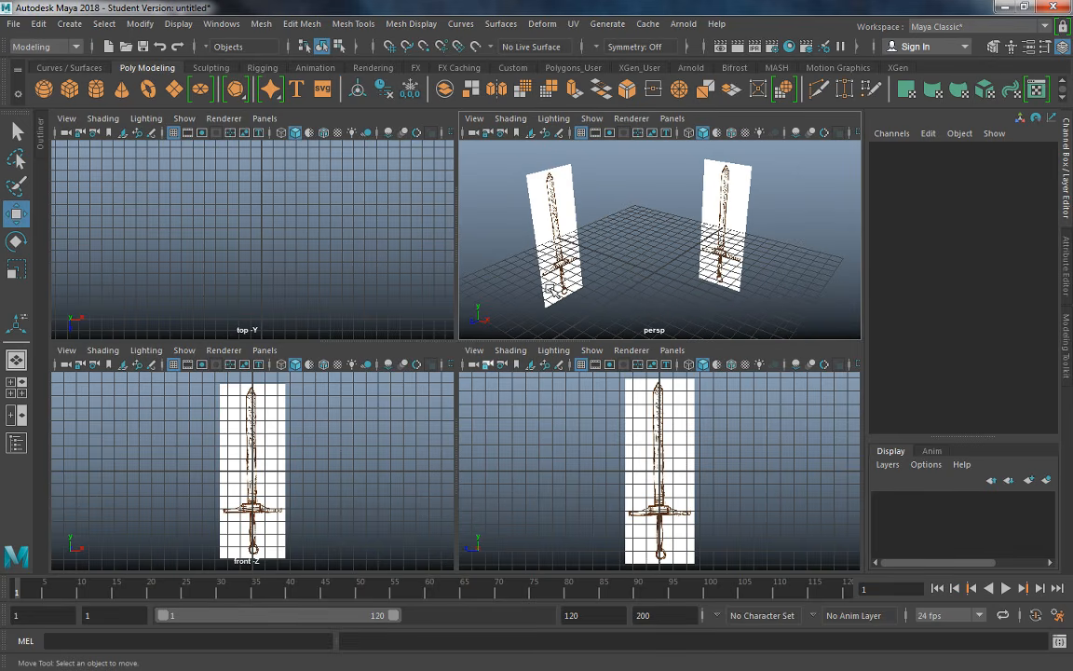